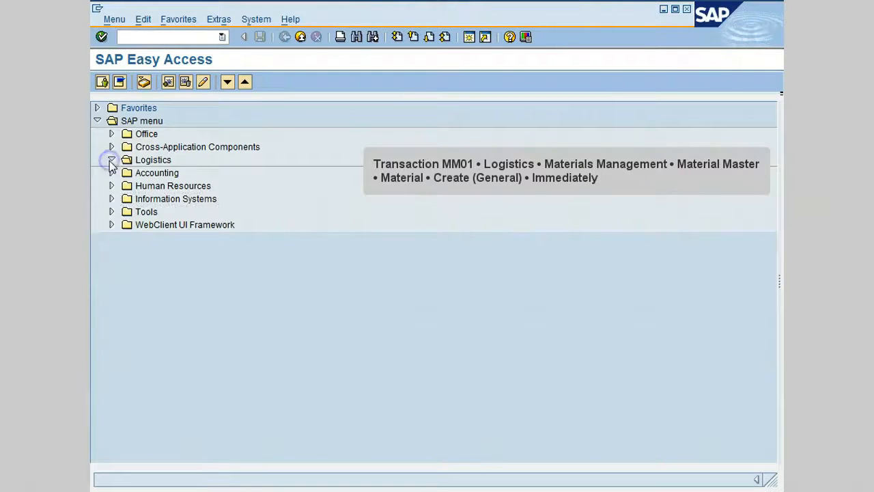
Step: Open transaction MM01 - Immediately from Logistics > Materials Management > Material Master > Material > Create (General)
click(112, 161)
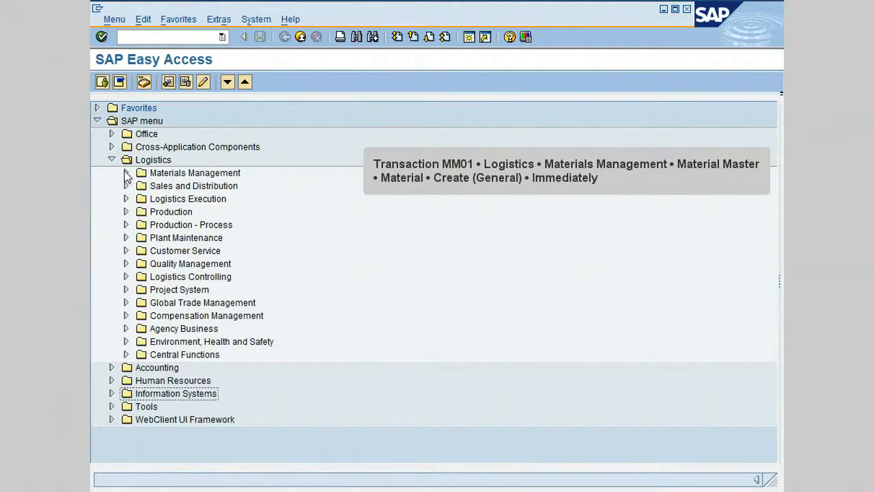
click(126, 173)
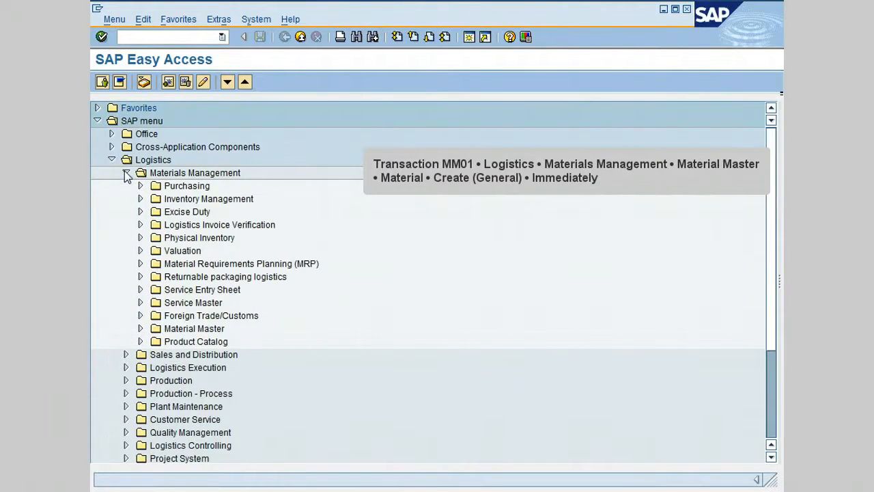
click(140, 328)
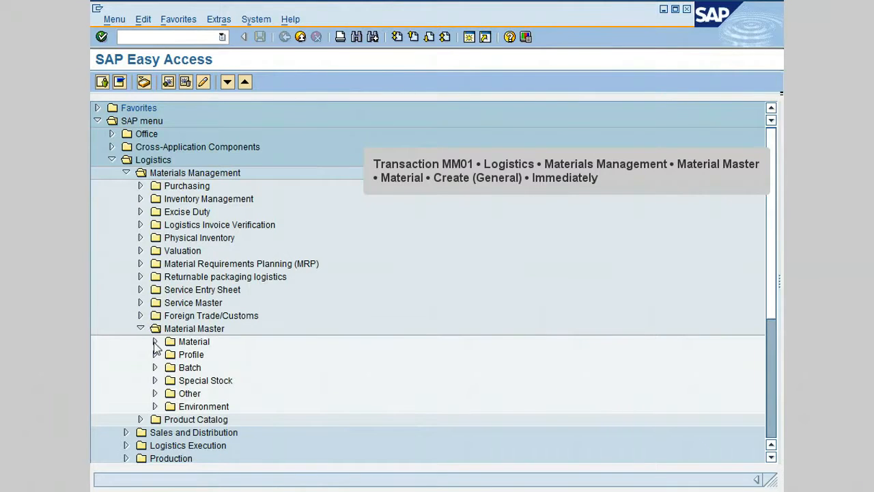
click(154, 341)
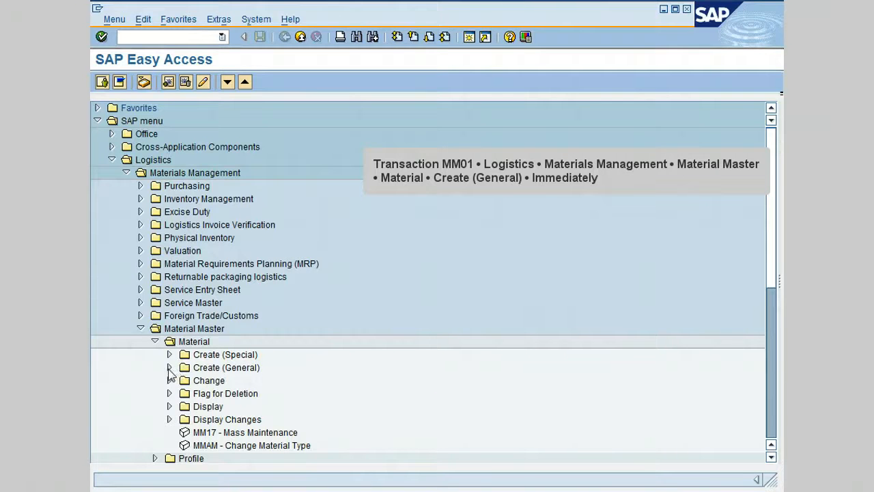
click(170, 367)
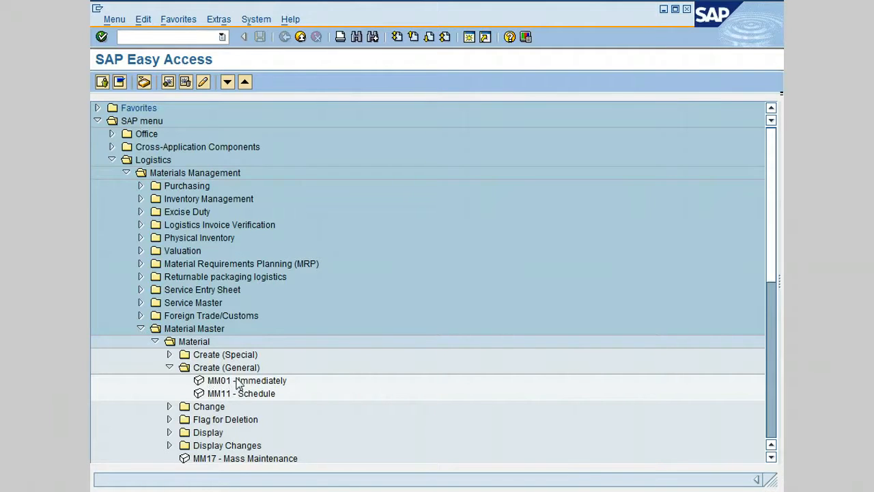
double_click(273, 384)
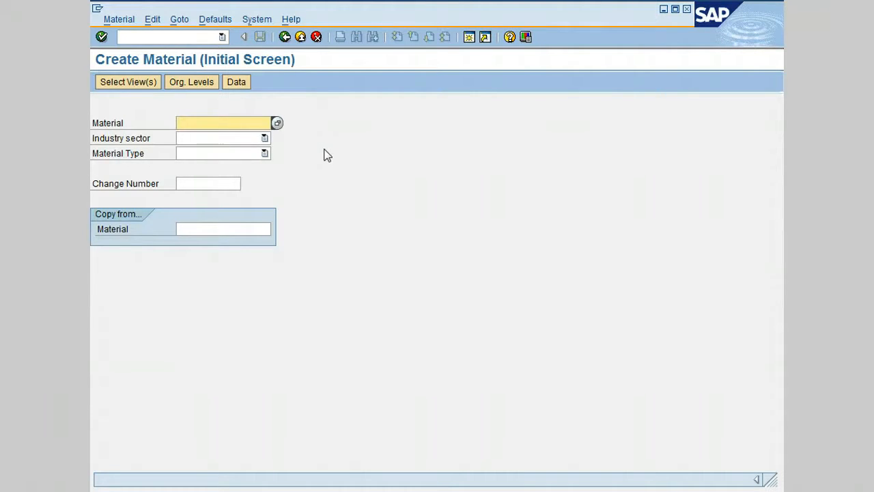
Step: Set the new material's industry sector to the second Mechanical Engineering entry
click(248, 139)
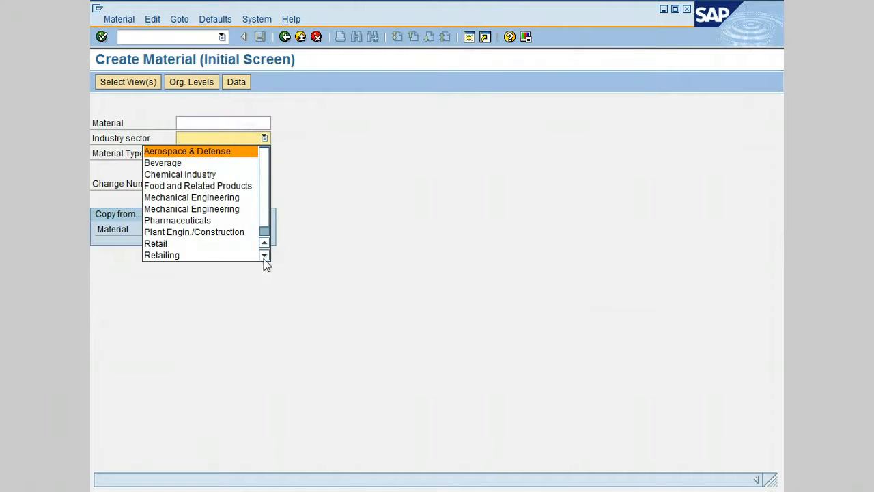
click(267, 217)
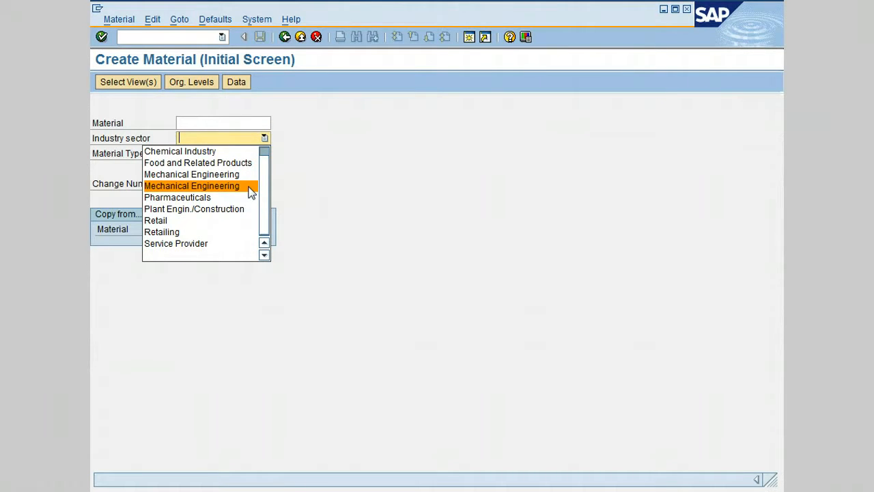
click(250, 188)
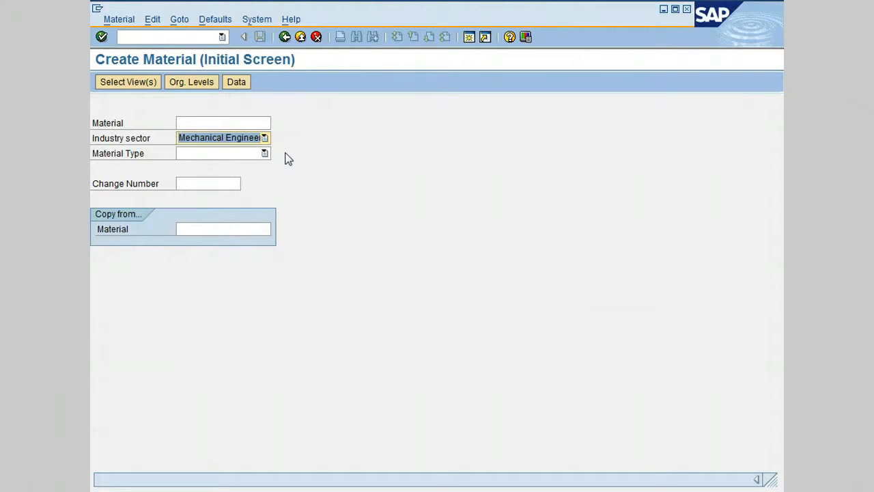
Step: Look through the available material types and set the new material's type to Finish Goods
click(244, 154)
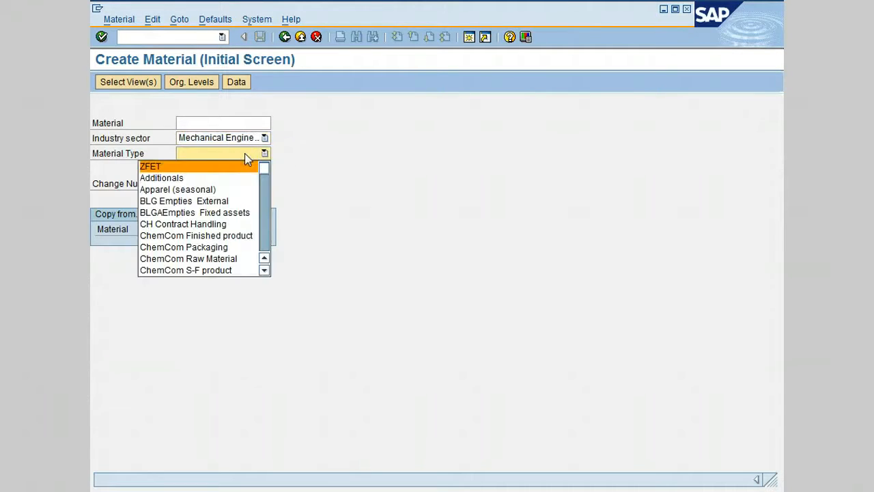
click(266, 236)
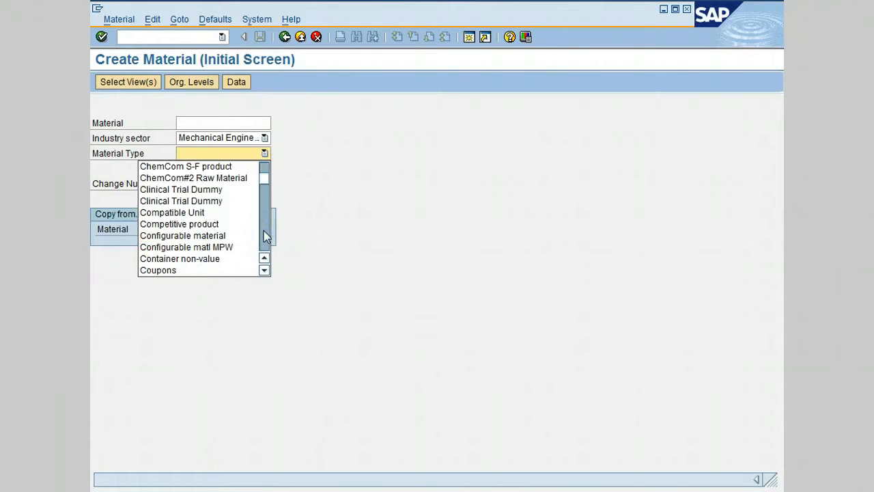
click(265, 235)
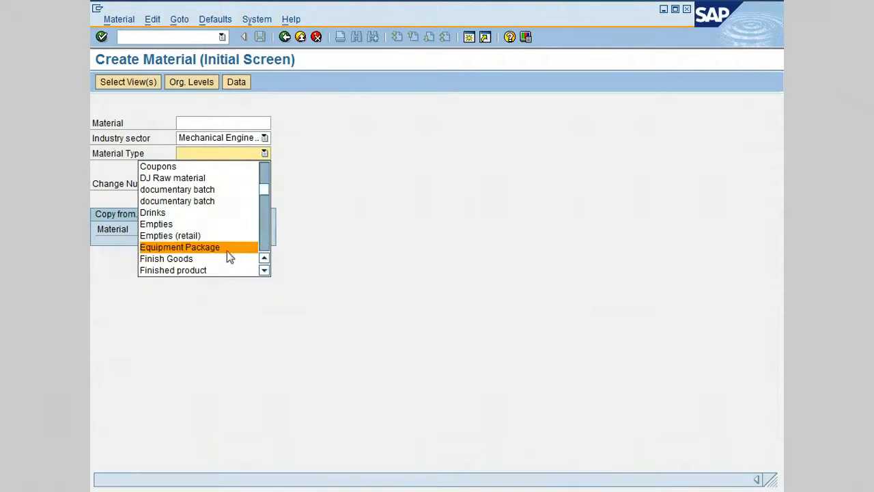
click(264, 243)
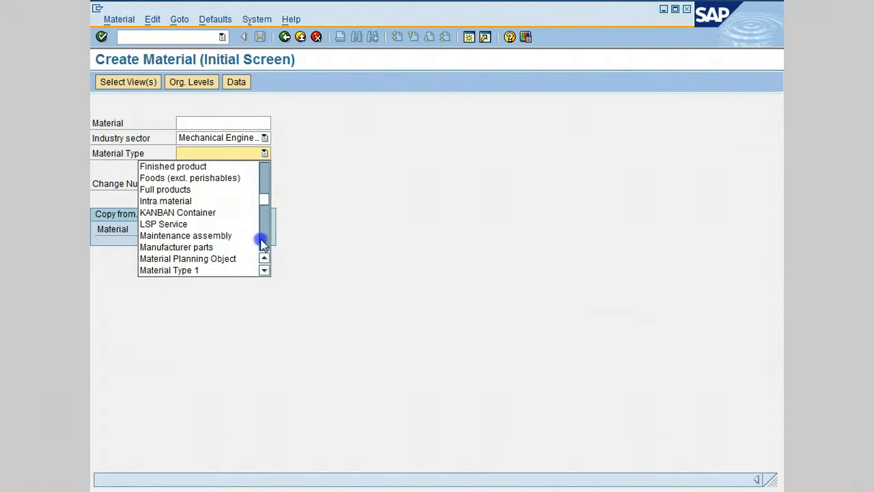
click(264, 244)
click(264, 244)
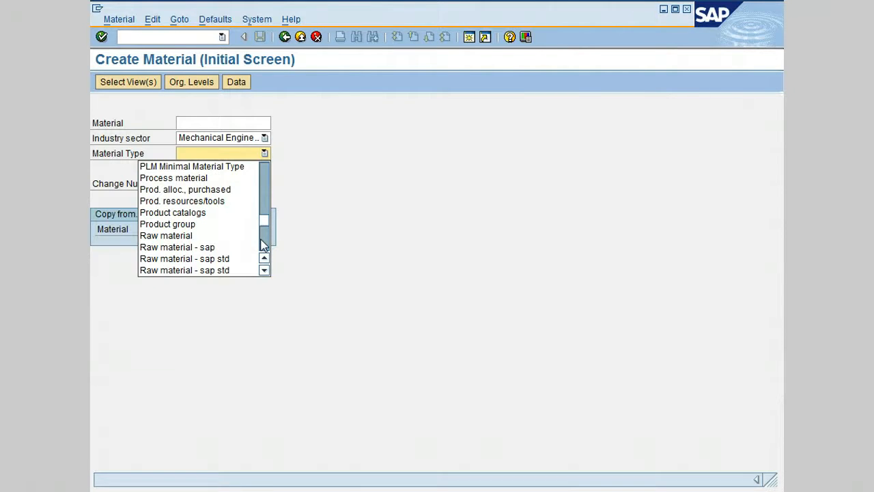
click(264, 244)
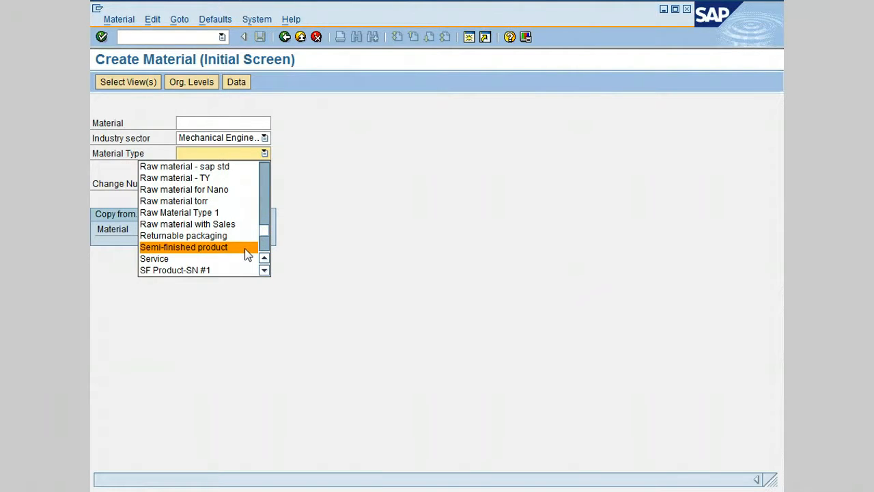
click(264, 195)
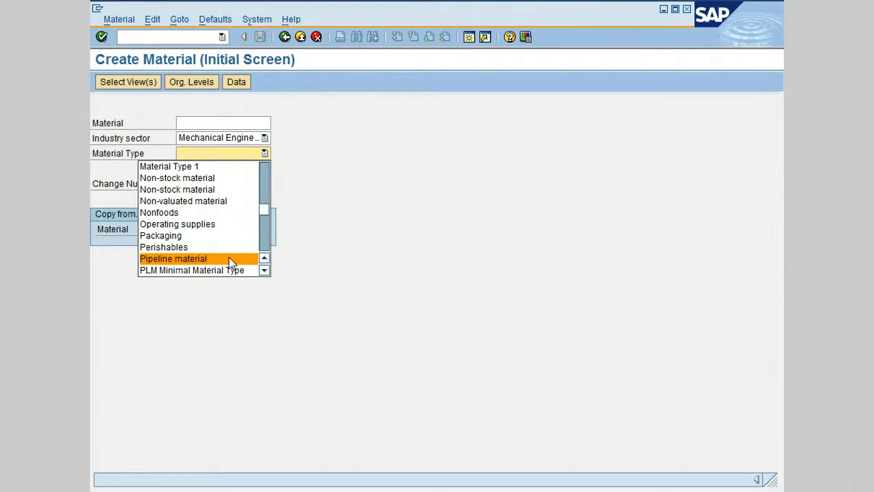
click(263, 240)
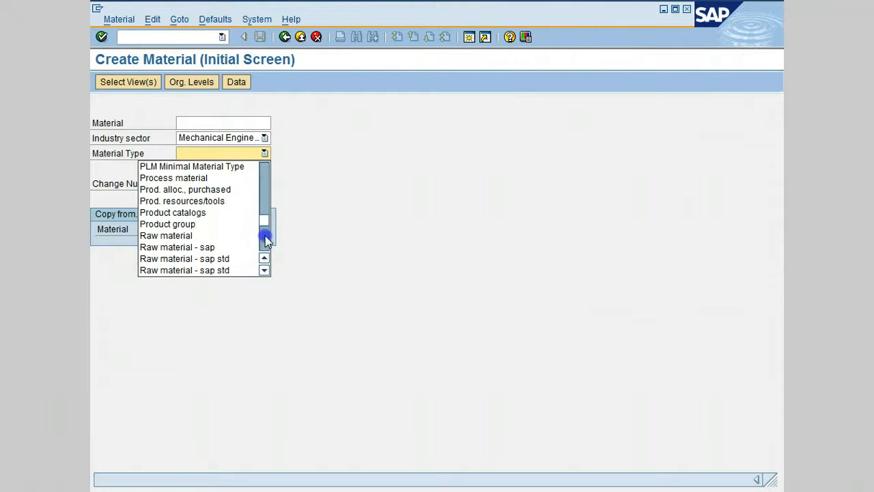
click(264, 240)
click(265, 155)
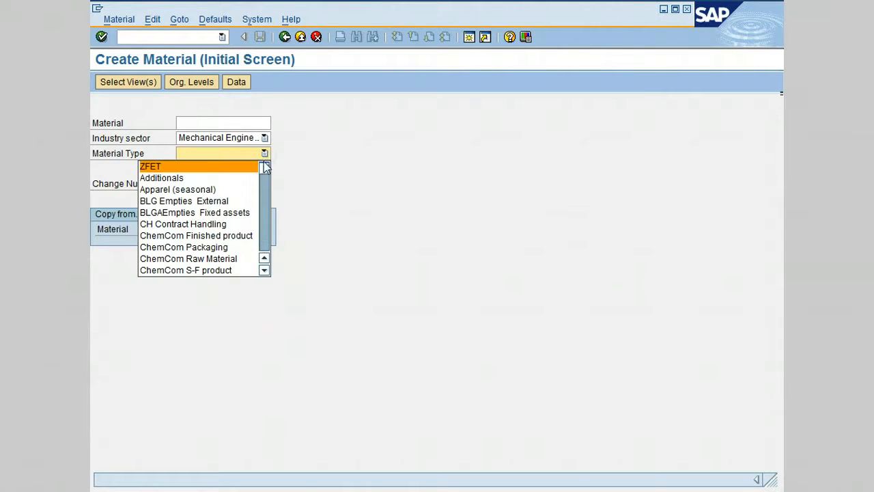
click(265, 199)
click(265, 199)
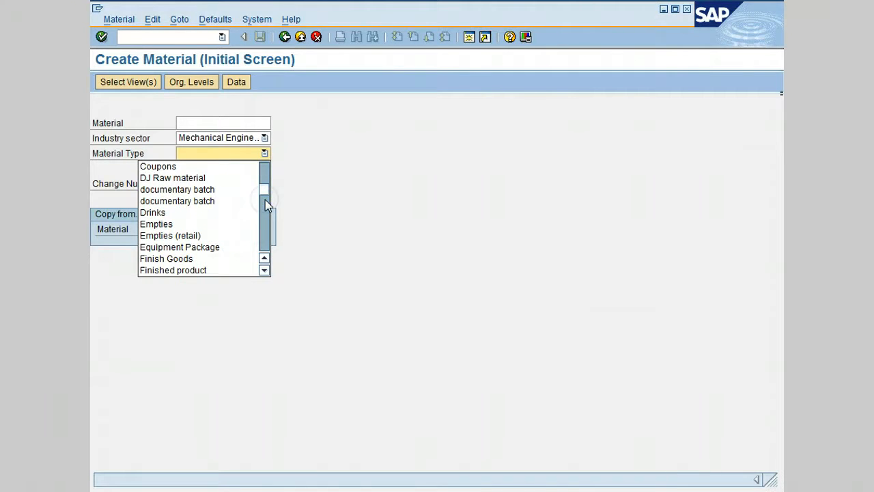
click(221, 260)
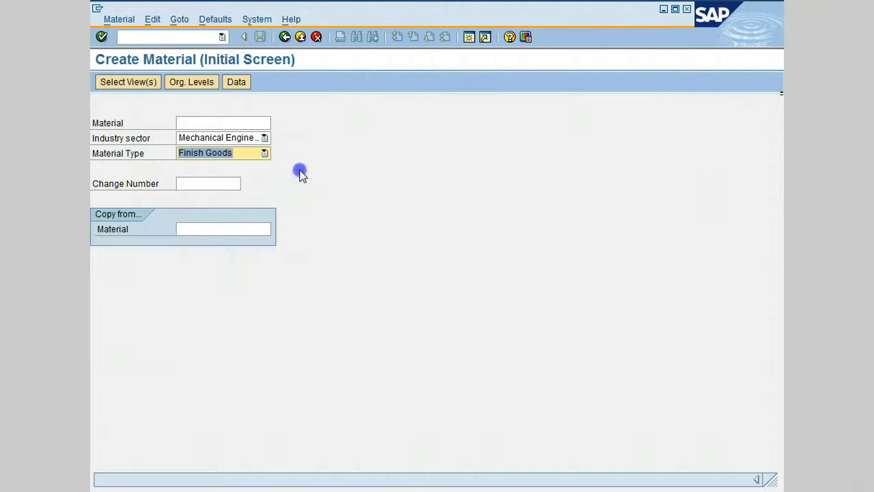
click(229, 184)
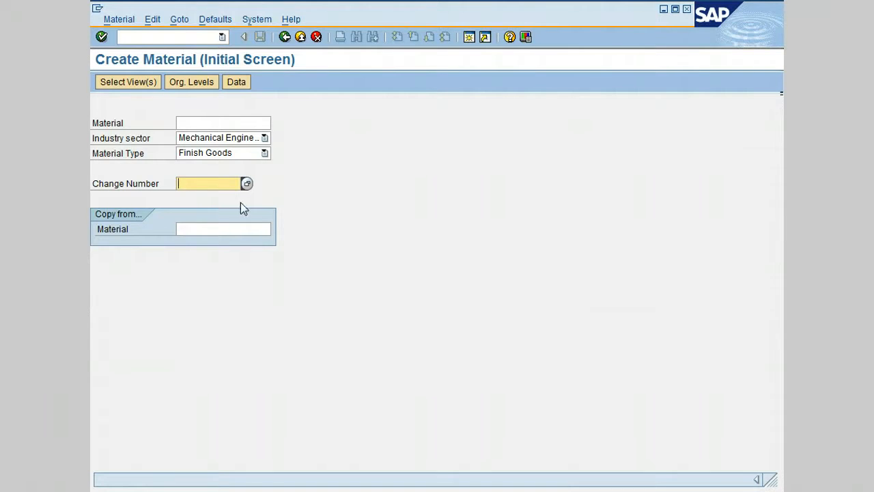
click(215, 227)
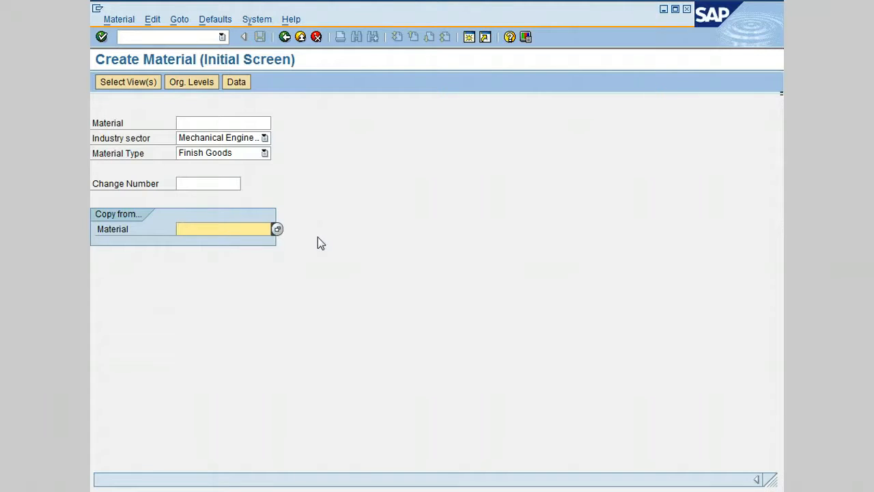
click(290, 247)
Step: Confirm the initial data, choose the Basic Data 1 view and continue to the material's data screen
click(101, 37)
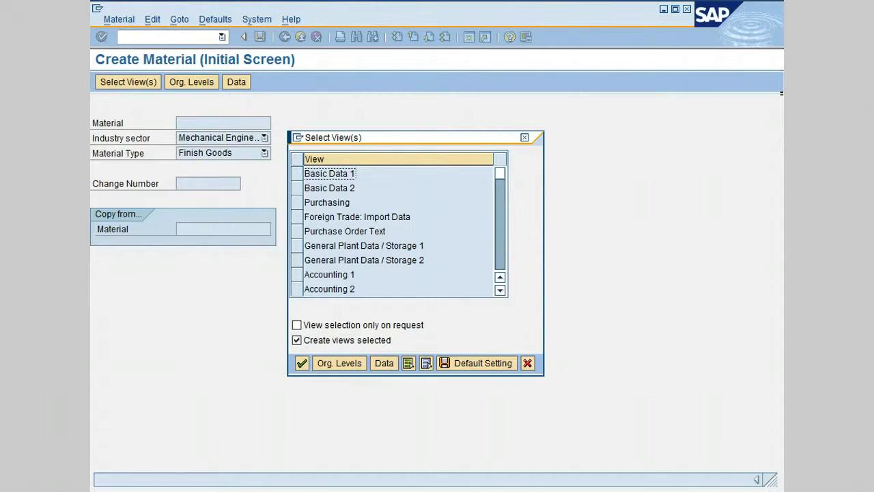
click(296, 176)
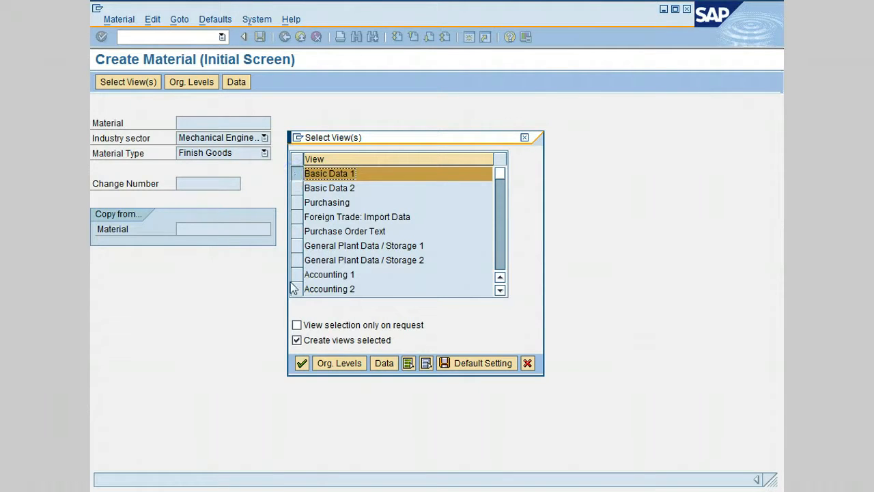
click(301, 363)
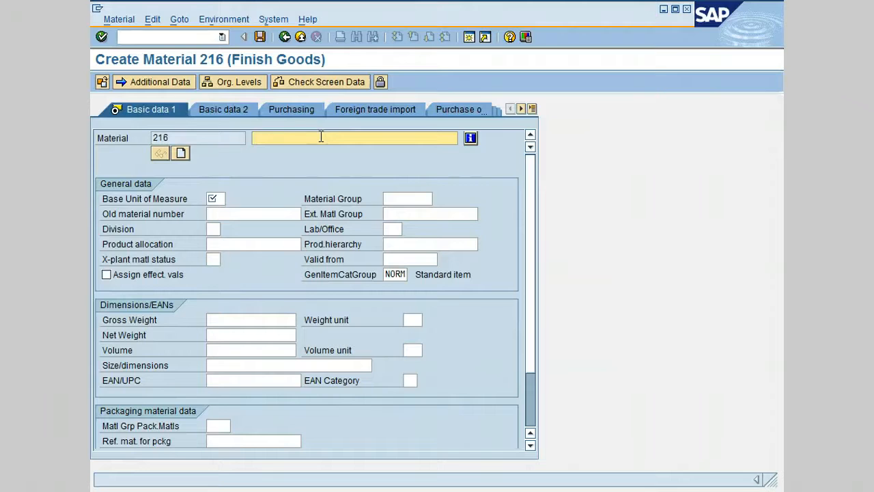
Step: Enter "Filter" as the material description
text(F)
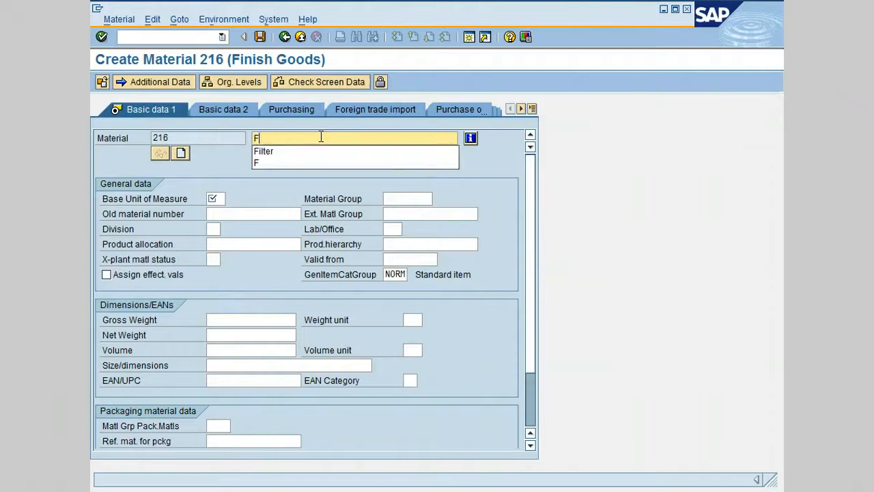
text(ilter)
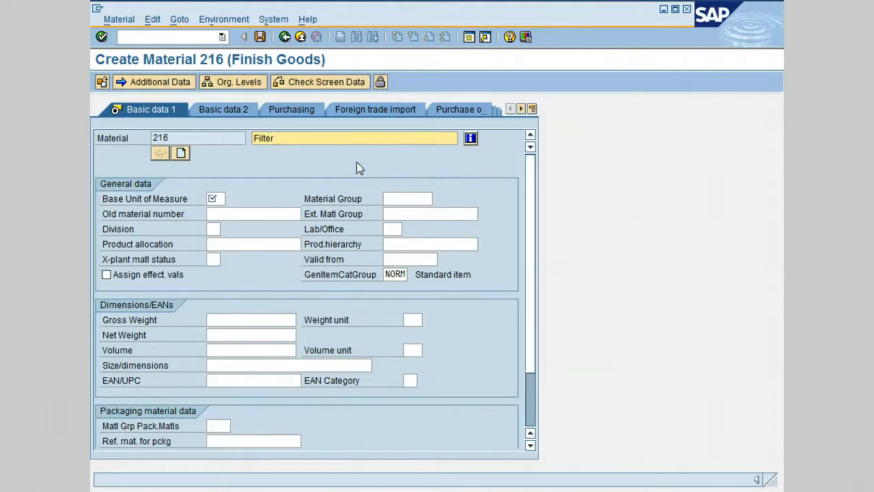
key(Return)
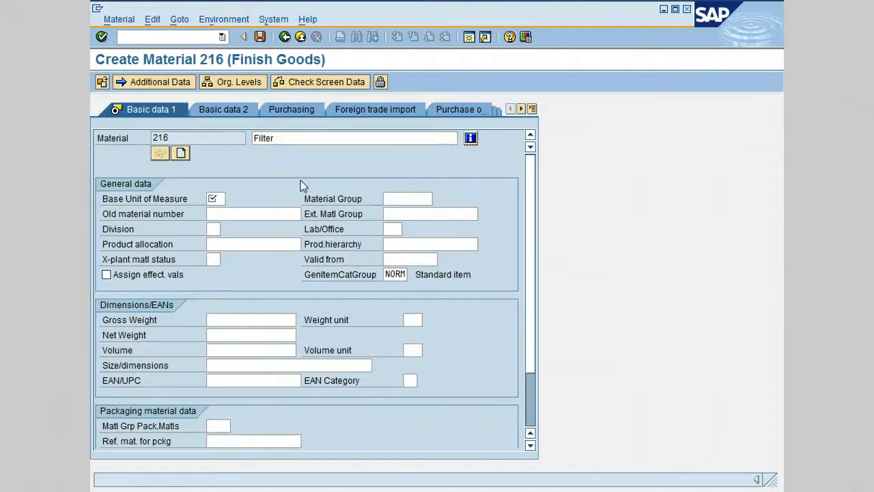
Step: Set the material's base unit of measure to PC, piece(s), from the list of commercial units
click(218, 198)
click(232, 200)
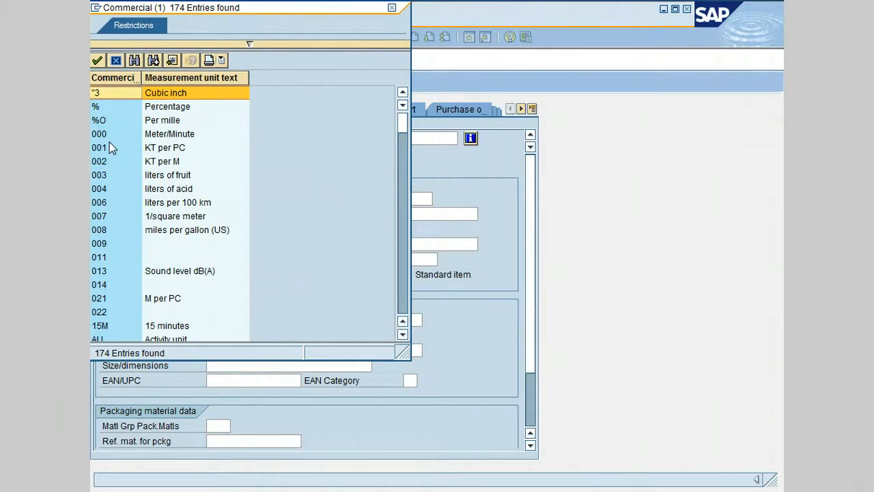
click(403, 301)
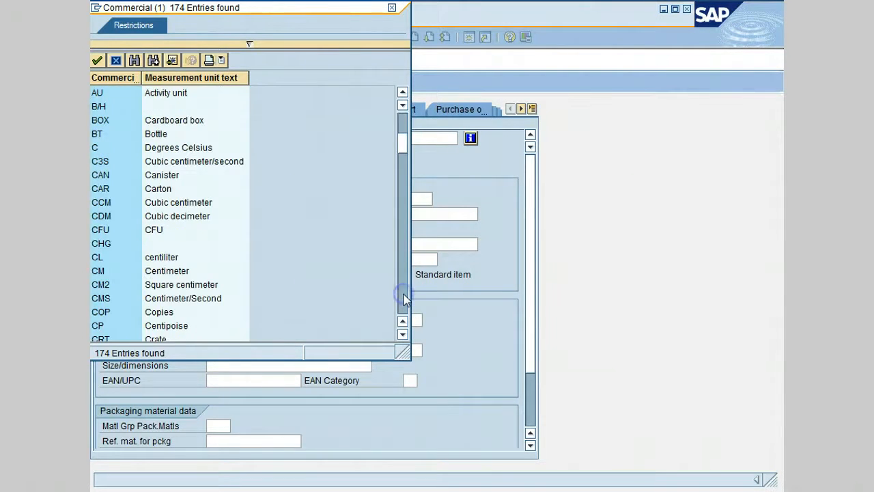
click(403, 301)
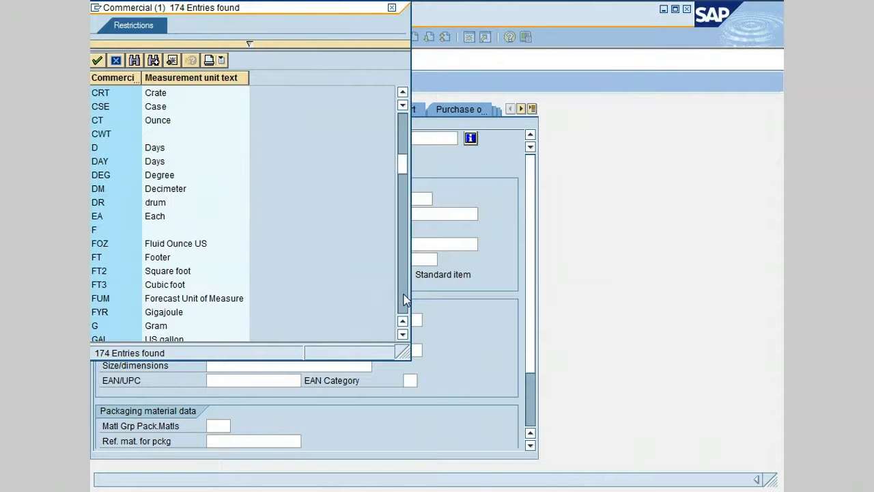
click(403, 301)
click(403, 301)
click(403, 301)
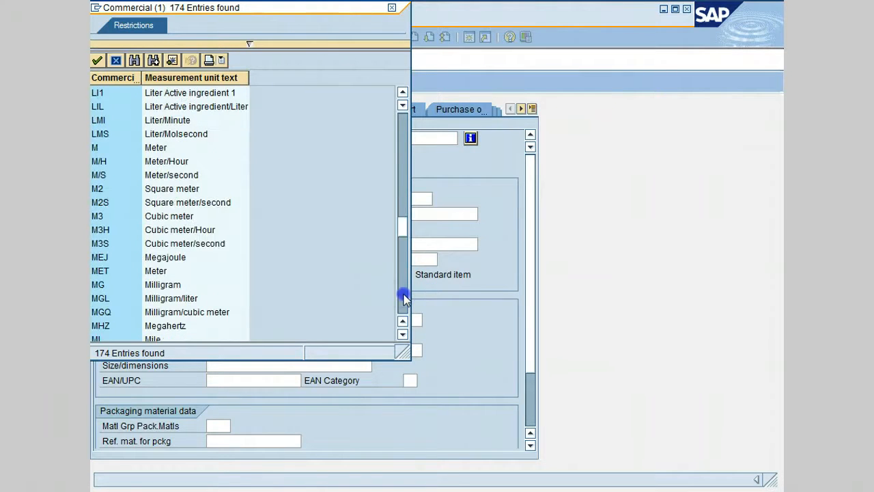
click(403, 300)
click(403, 300)
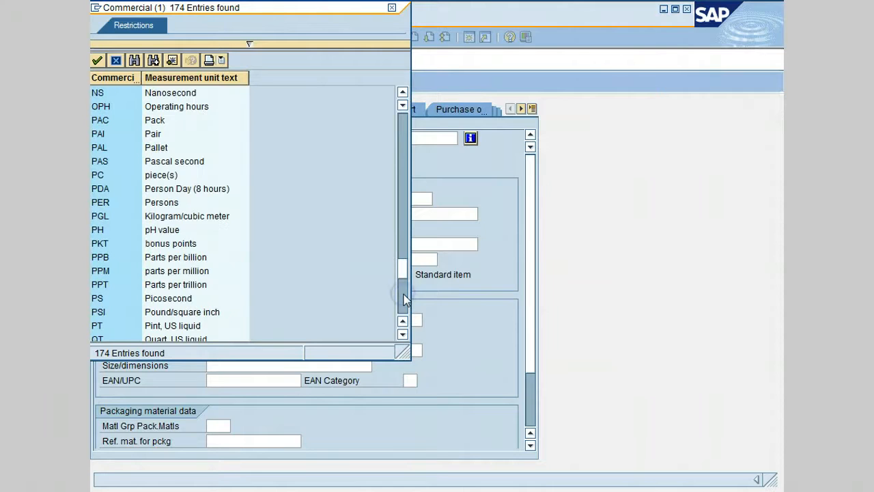
click(403, 300)
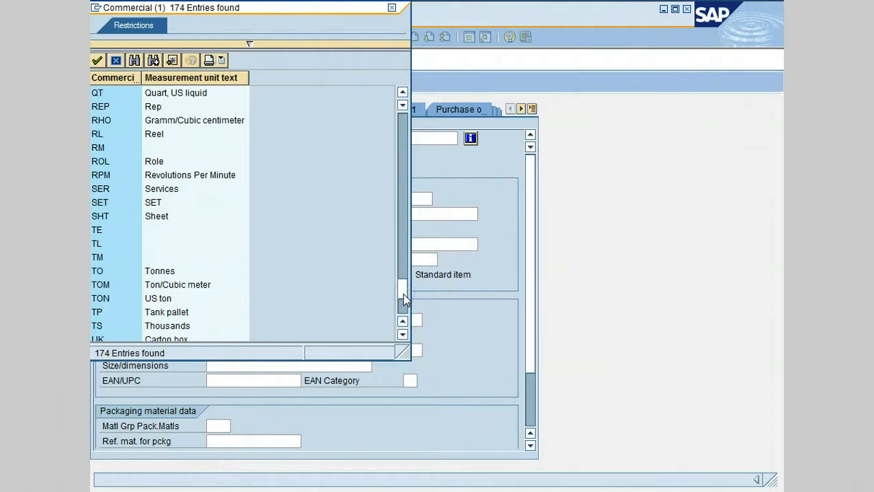
click(403, 220)
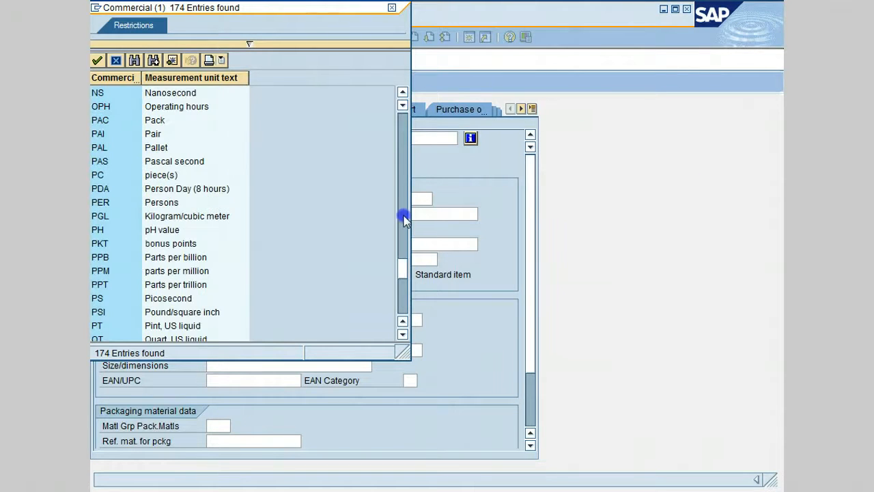
click(163, 179)
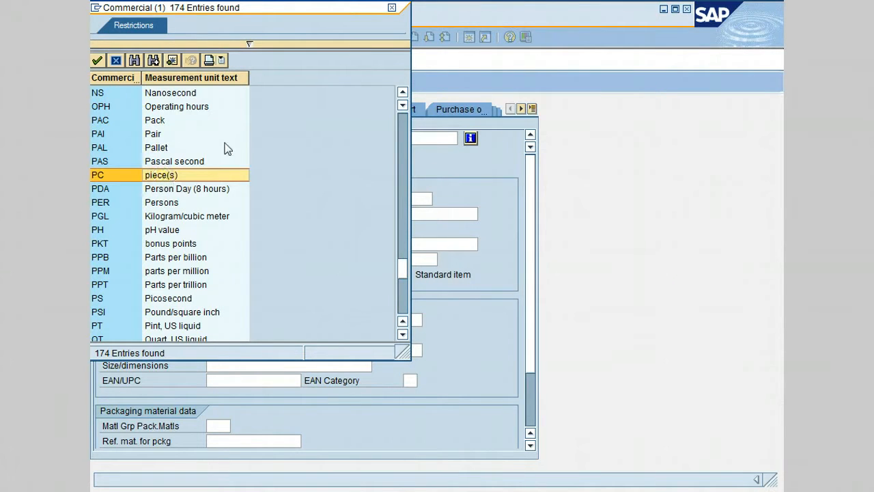
click(97, 60)
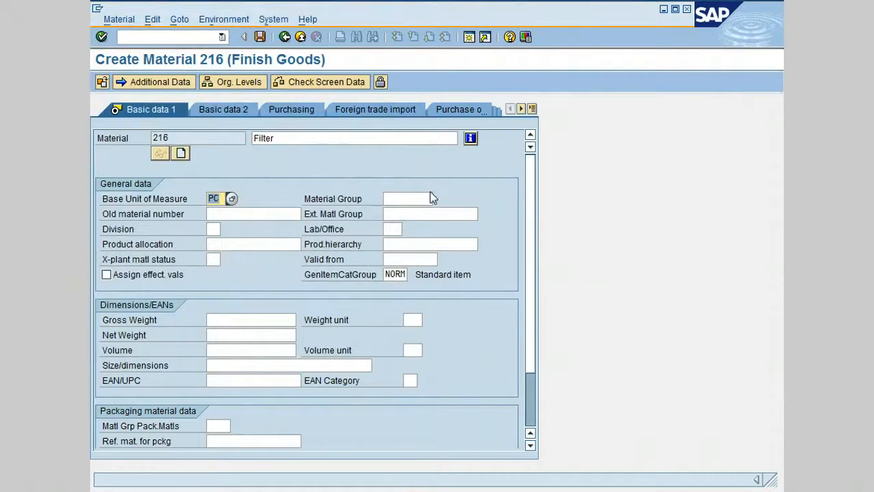
Step: Sort the material groups by description and assign group 001201, Centrifugal Pumps, to the material
click(413, 198)
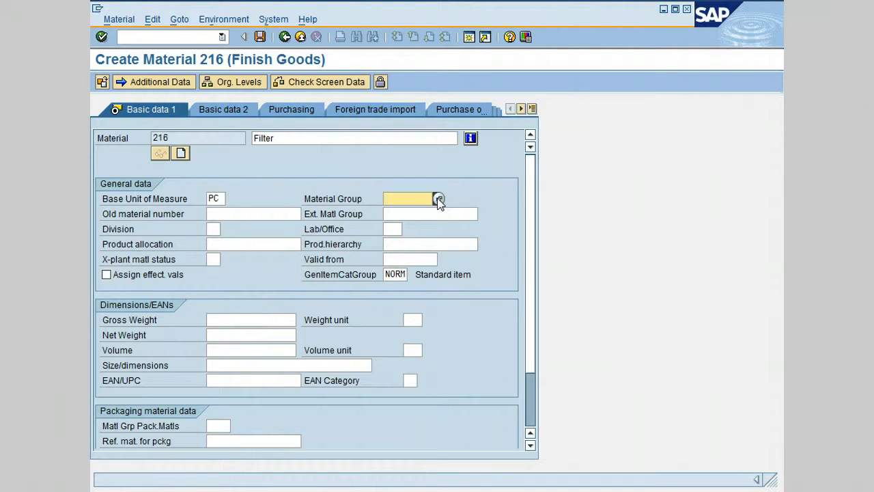
click(439, 199)
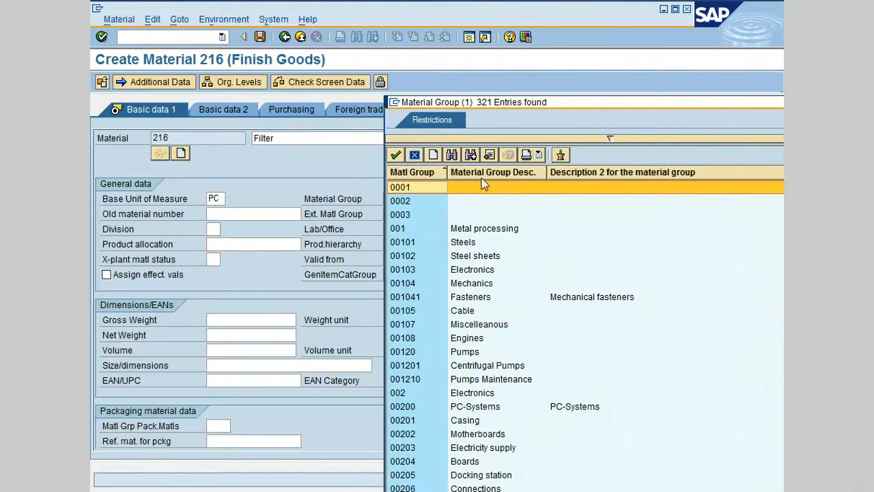
drag(605, 106, 524, 92)
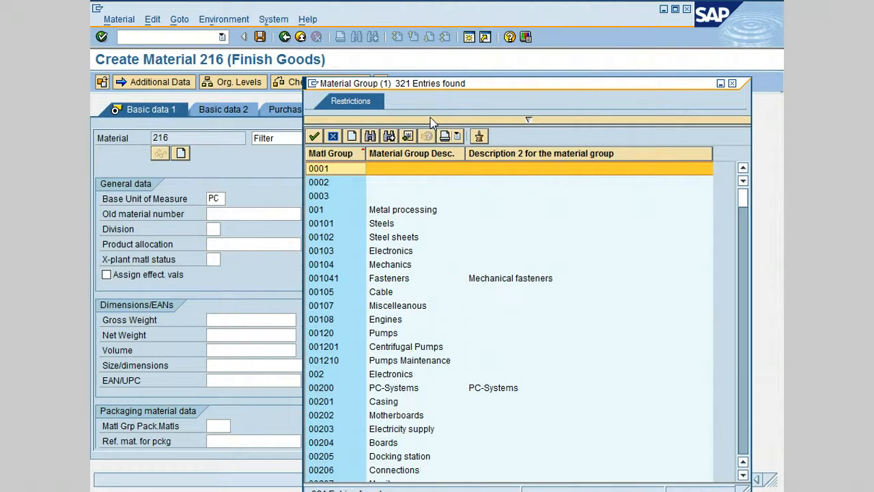
click(441, 153)
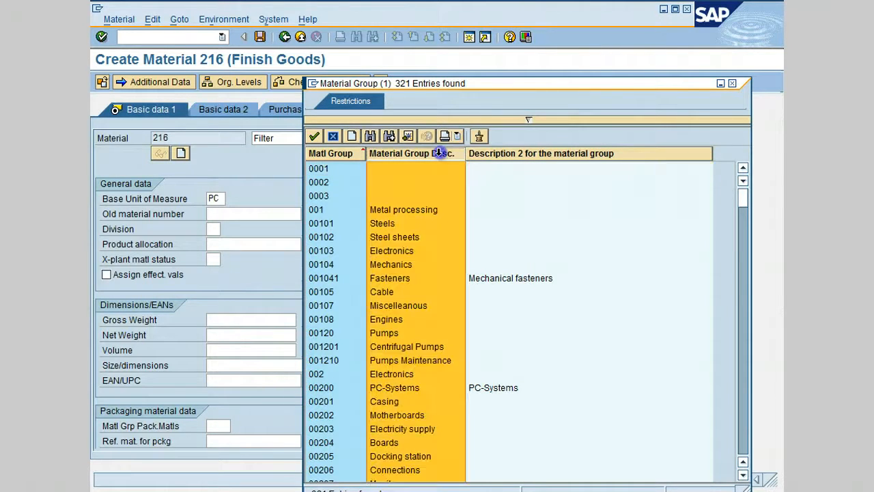
click(441, 153)
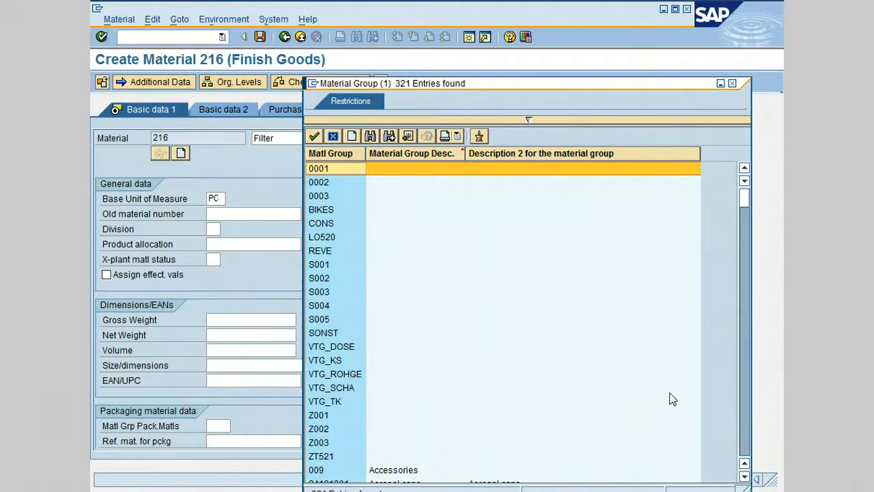
click(745, 417)
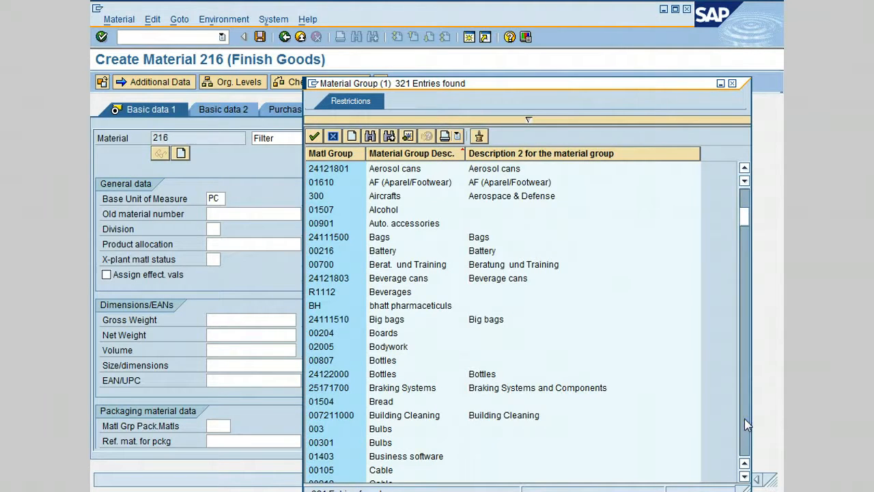
click(746, 424)
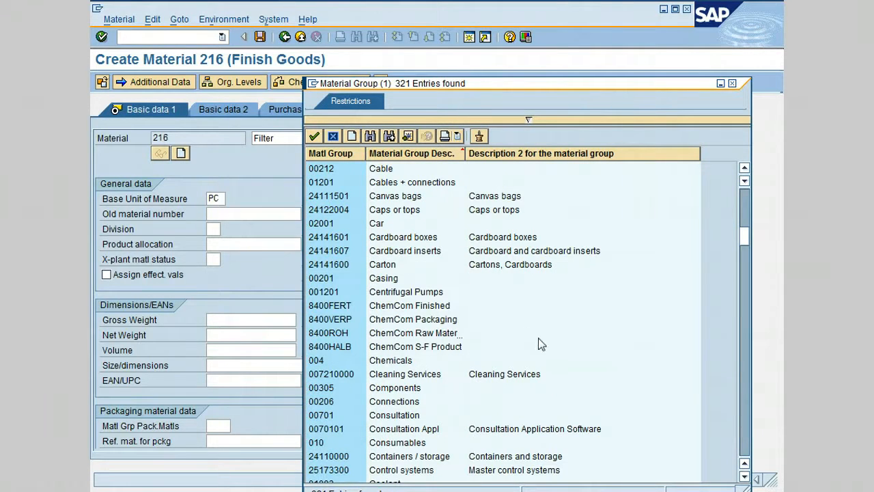
click(428, 293)
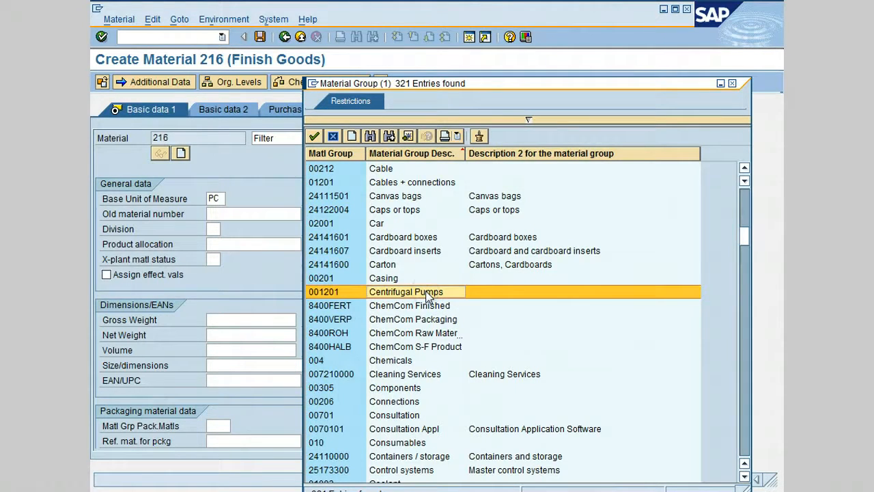
click(314, 136)
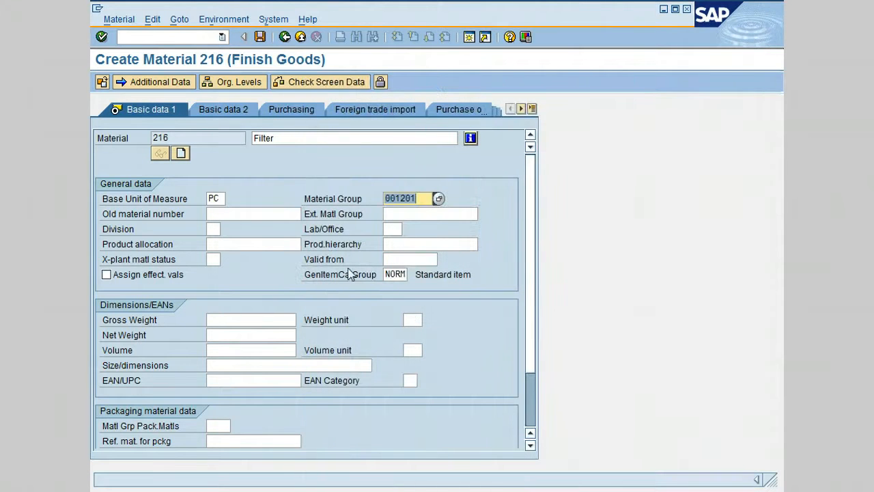
Step: Set the product hierarchy to main group 00100 Machines, group 00105 Components (Pumps), subgroup 00000110 Bearing
click(479, 248)
click(484, 245)
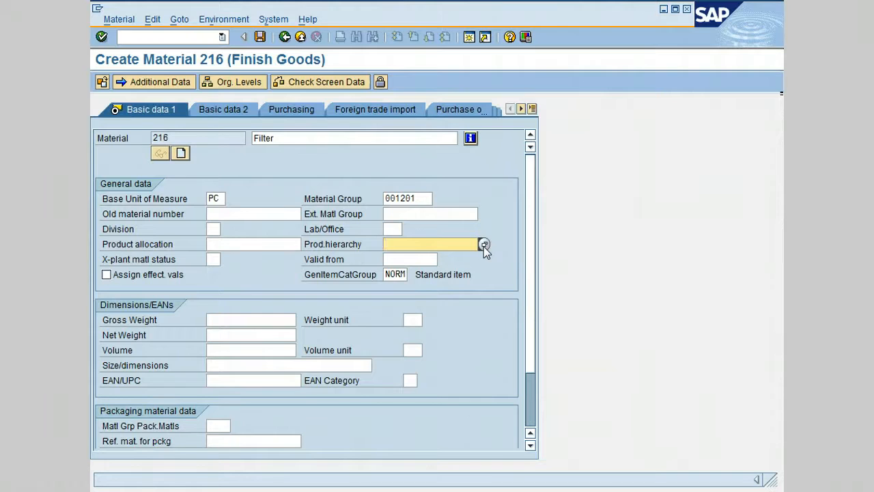
click(483, 245)
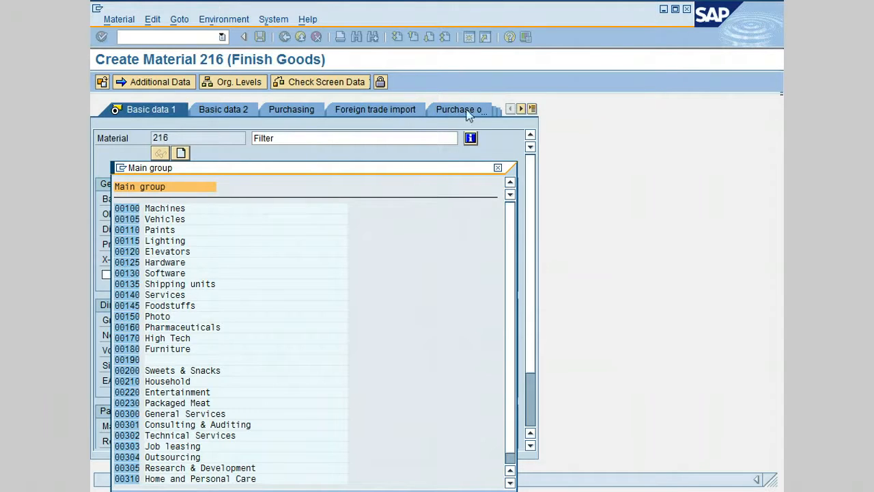
click(153, 209)
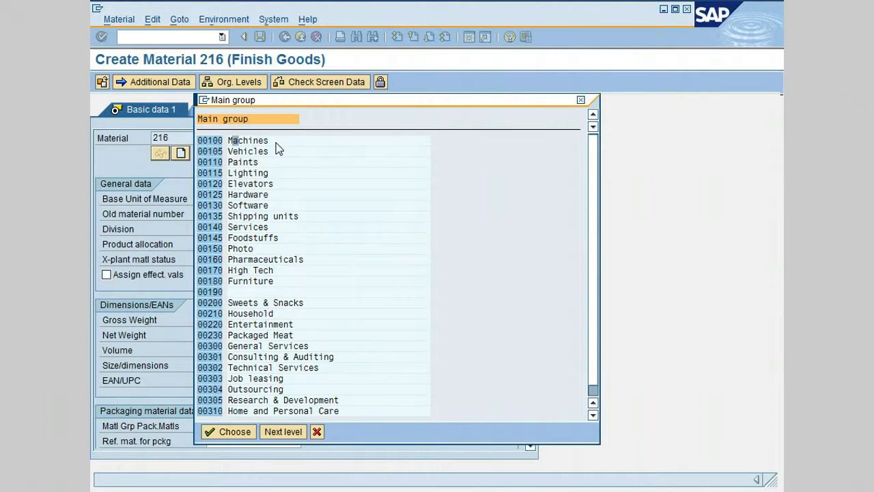
click(210, 140)
click(284, 432)
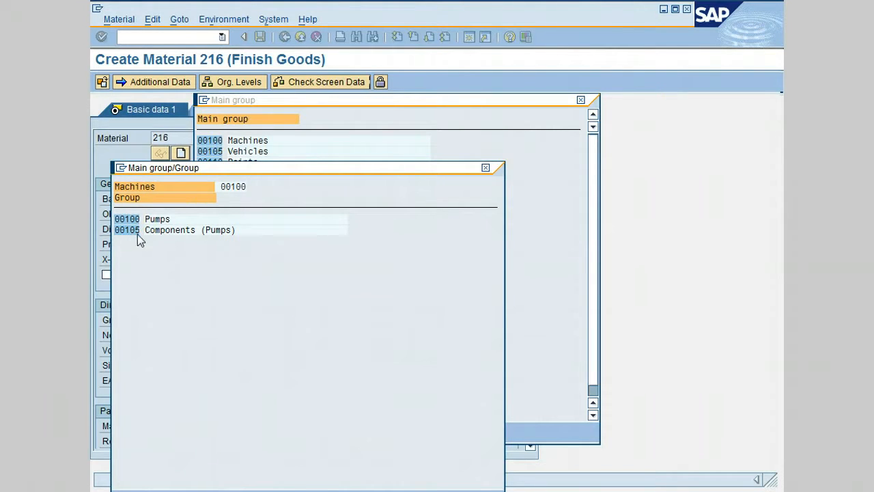
click(162, 229)
drag(281, 174, 350, 101)
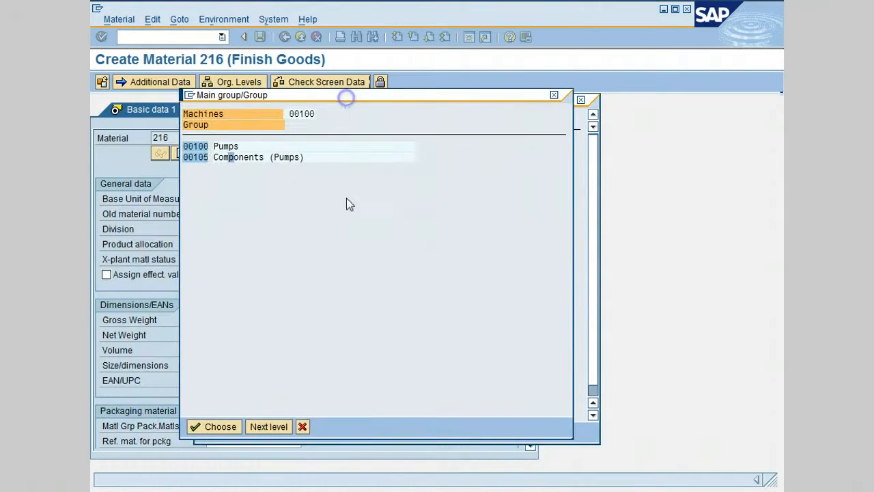
click(269, 427)
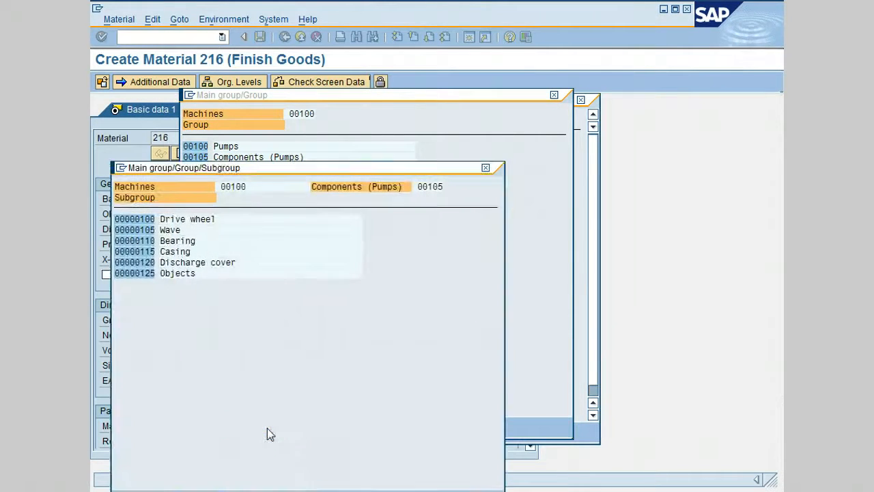
drag(298, 168, 355, 112)
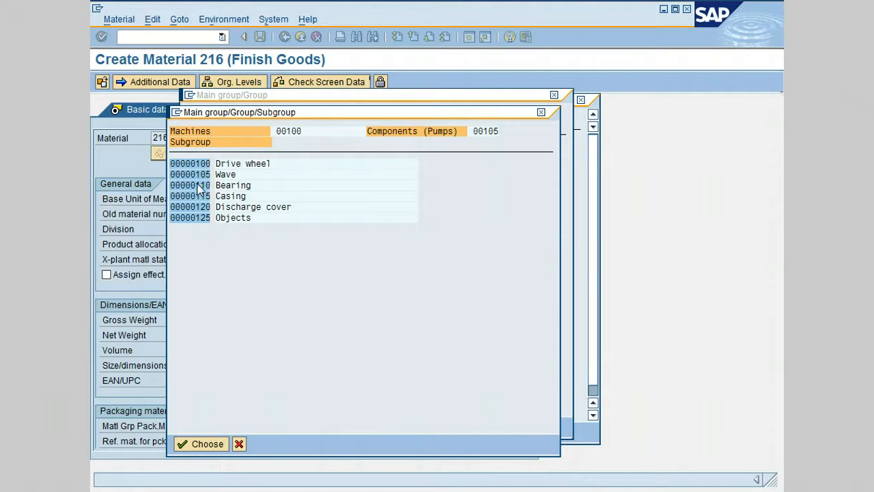
click(198, 186)
click(207, 445)
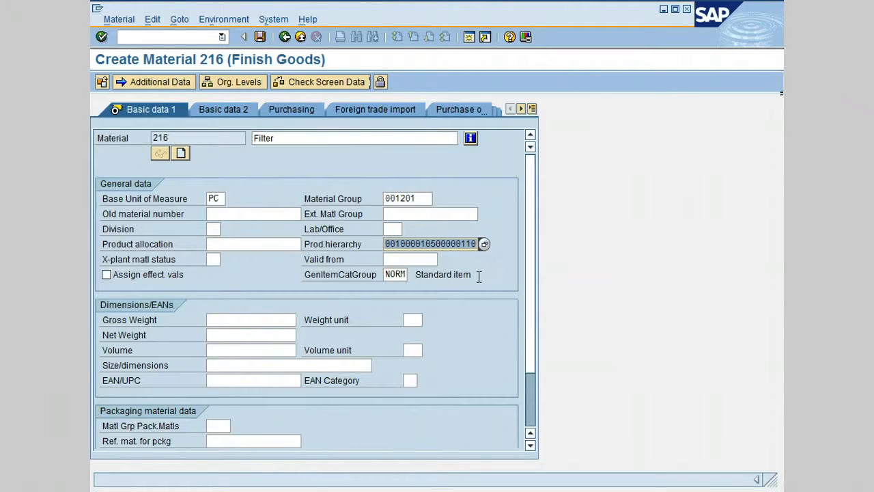
Step: Enter a gross weight of 6 and set the weight unit to LB, US pound
scroll(214, 243, down, 3)
click(219, 243)
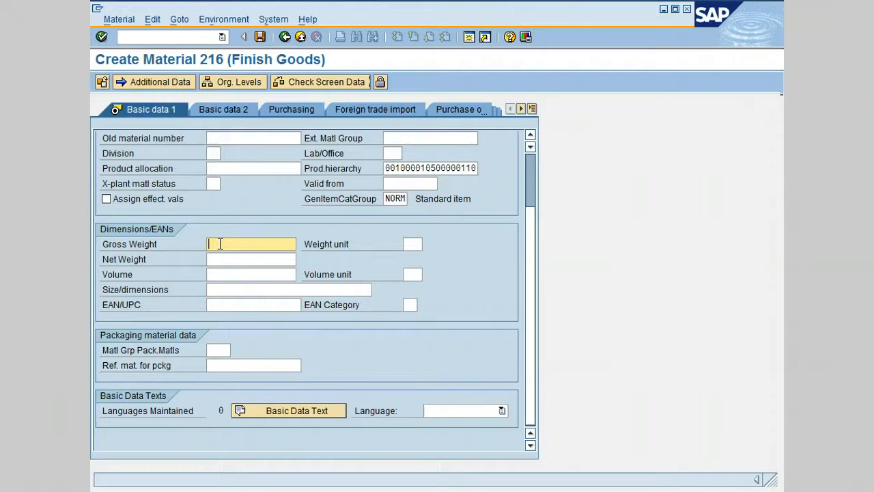
text(6)
key(Tab)
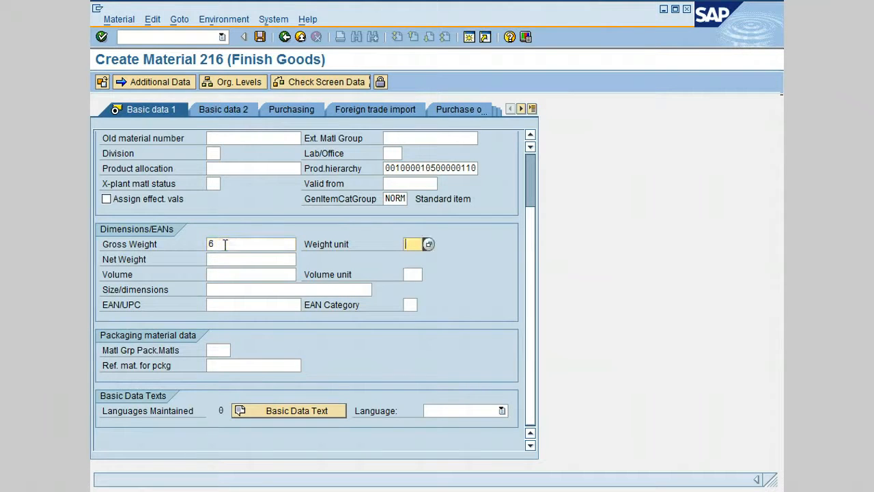
click(429, 245)
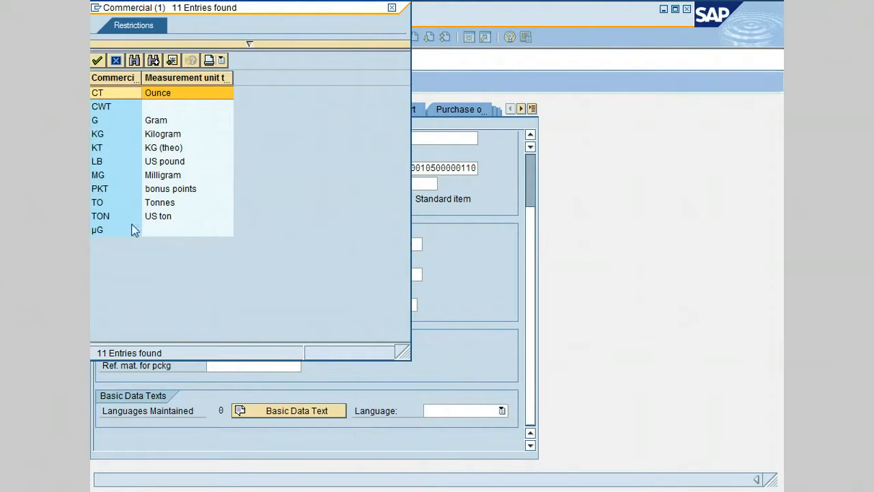
click(98, 163)
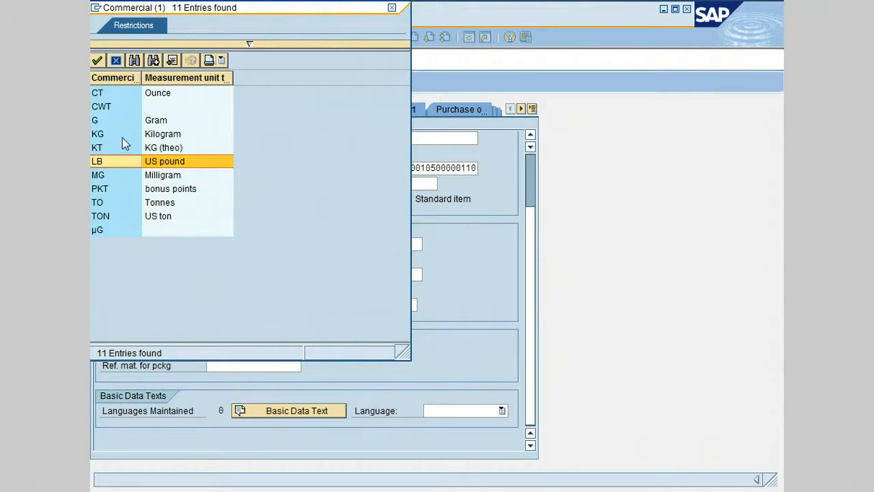
click(97, 61)
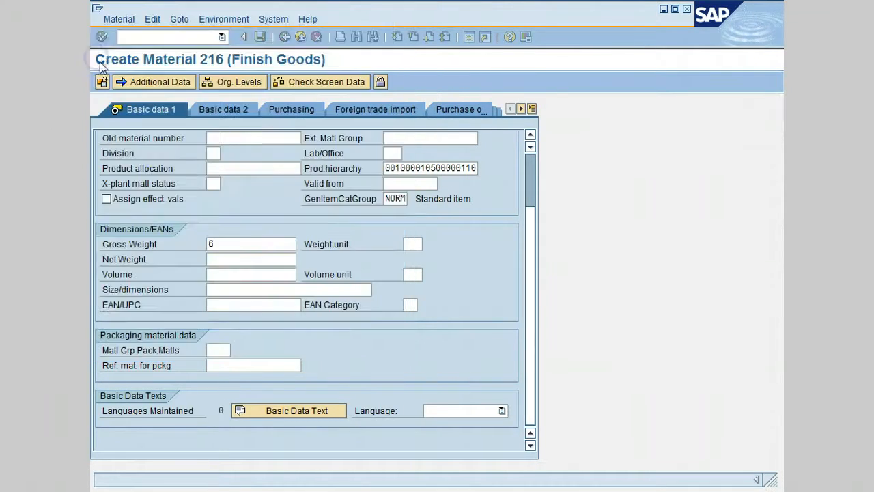
Step: Enter a net weight of 5 and the size/dimensions "10 X 20 X 8"
click(231, 258)
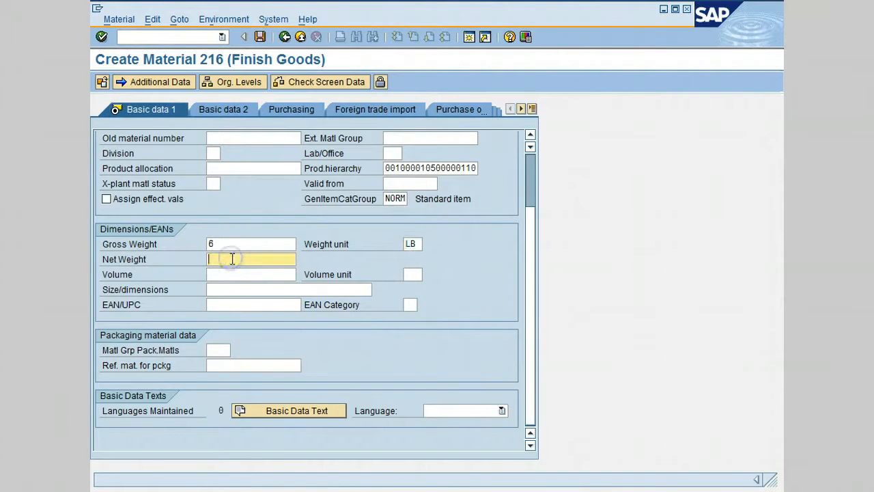
text(5)
click(226, 289)
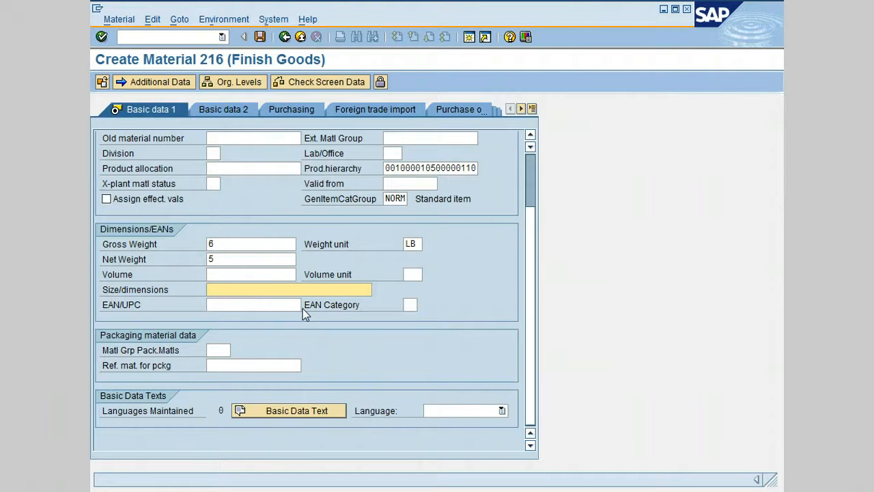
text(10 X 20 X 8)
Step: In the additional data, add a Spanish (ES) material description "Filtro" below the English one
click(265, 215)
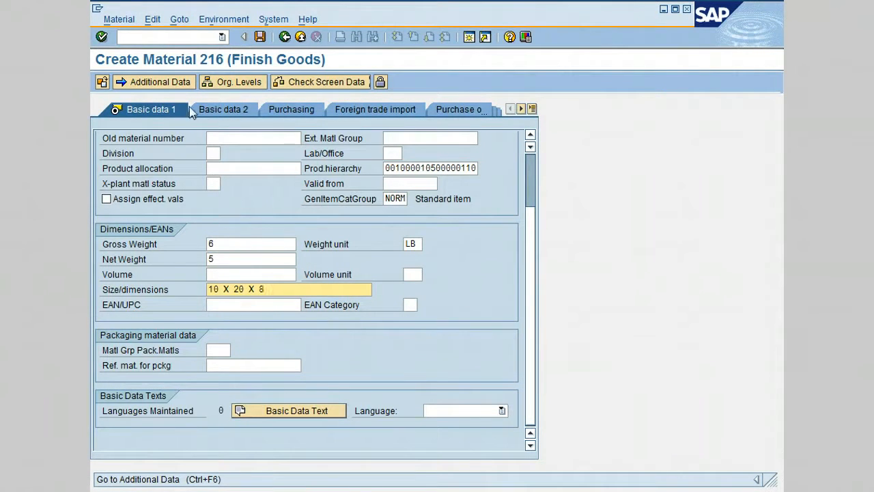
click(158, 82)
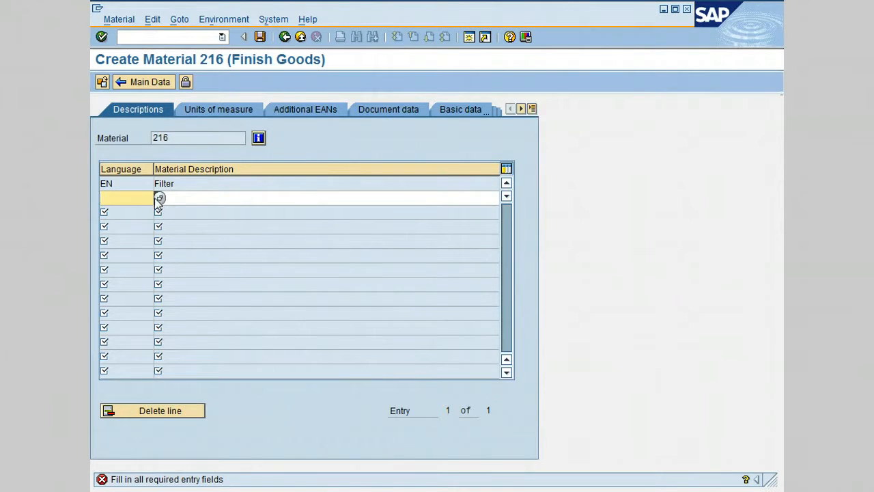
click(160, 198)
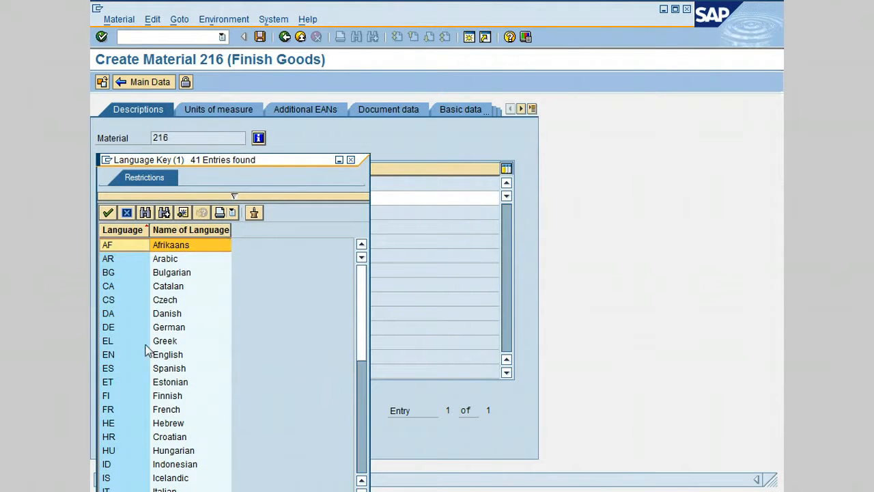
click(124, 370)
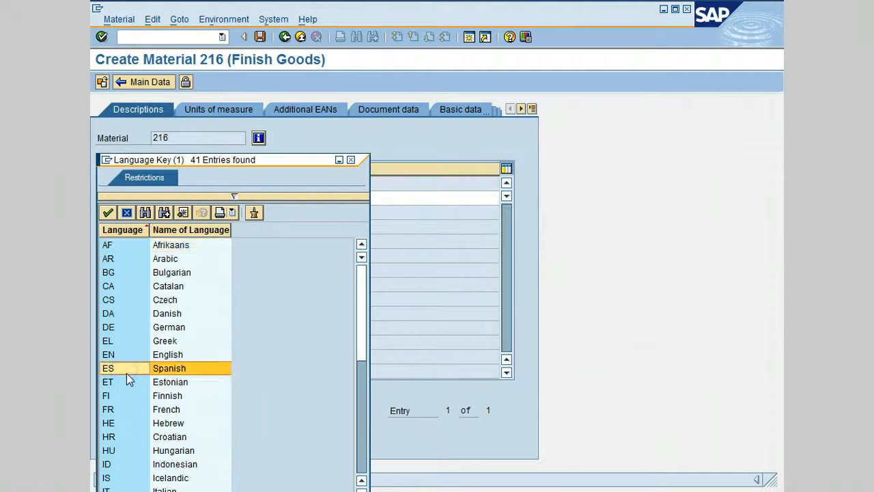
click(108, 213)
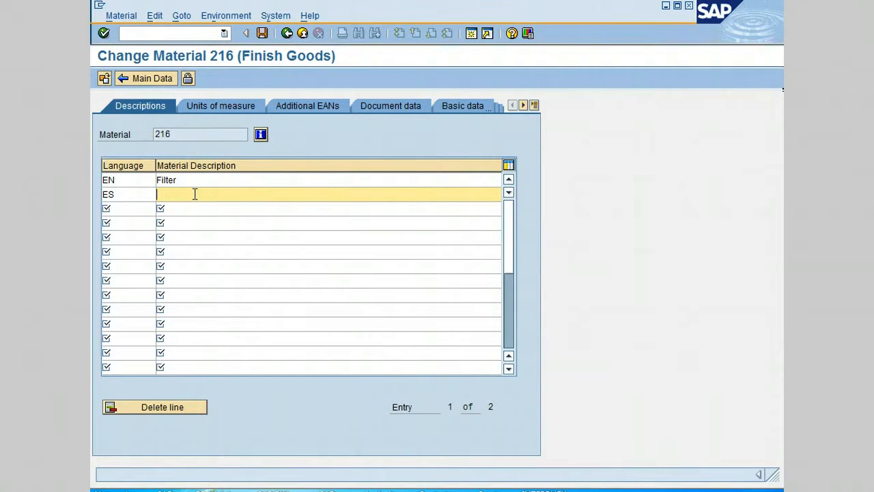
text(Filtro)
key(Tab)
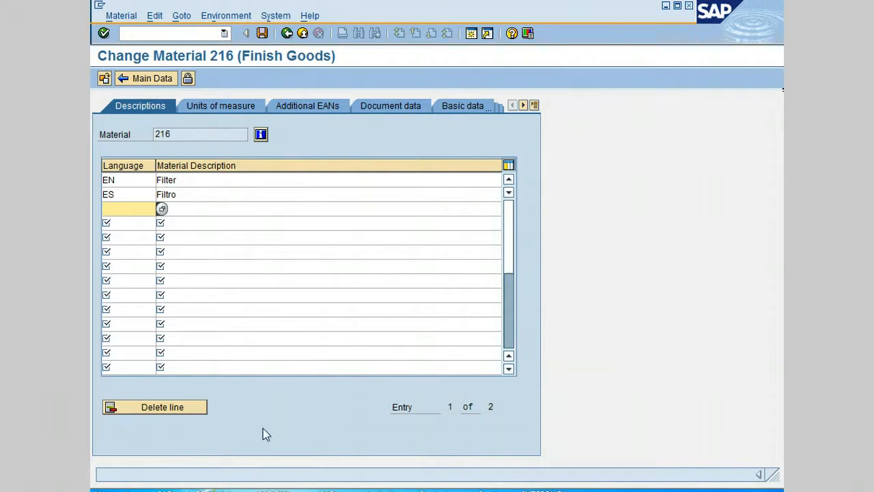
key(shift+Tab)
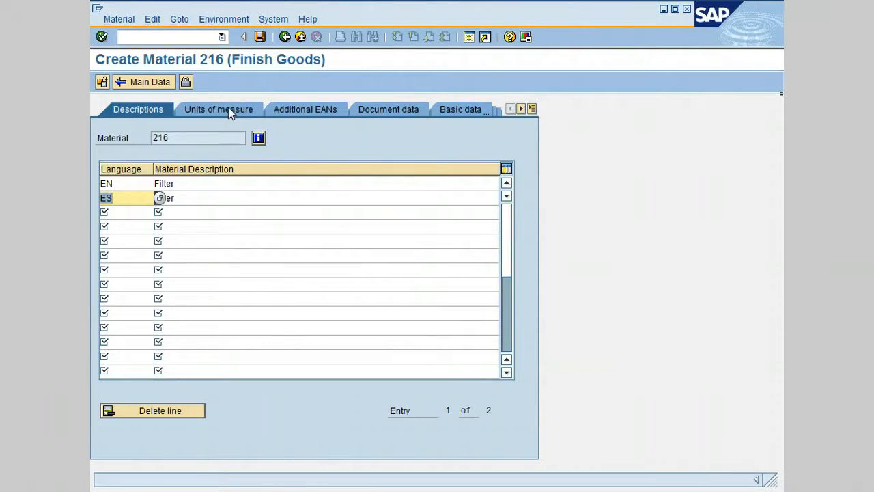
Step: In the material's units of measure, add a line with quantity 1 and alternative unit BOX, Cardboard box
click(228, 107)
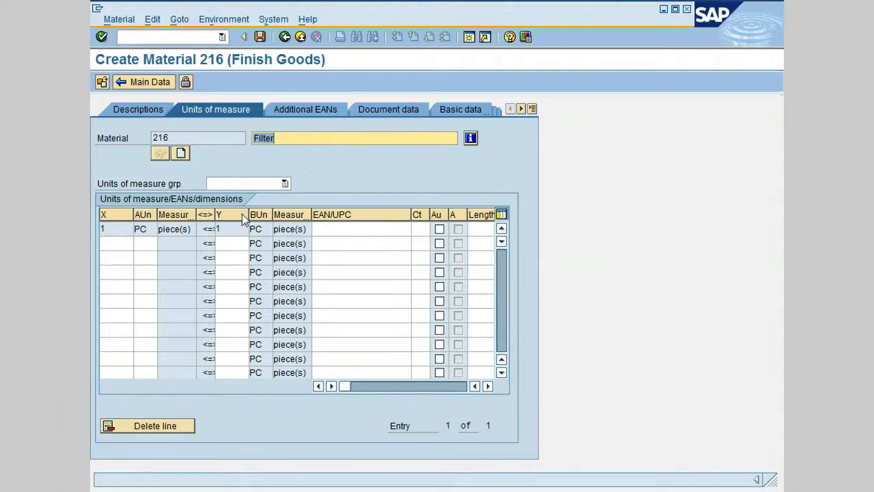
click(121, 246)
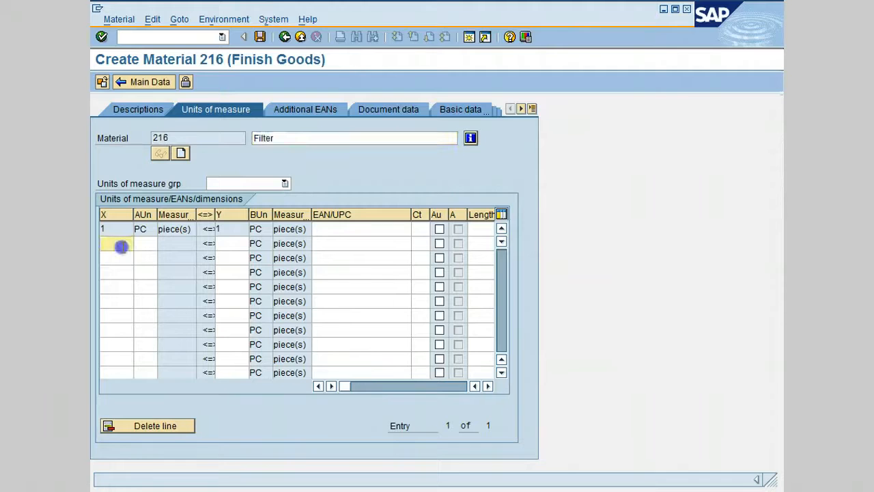
text(1)
key(Tab)
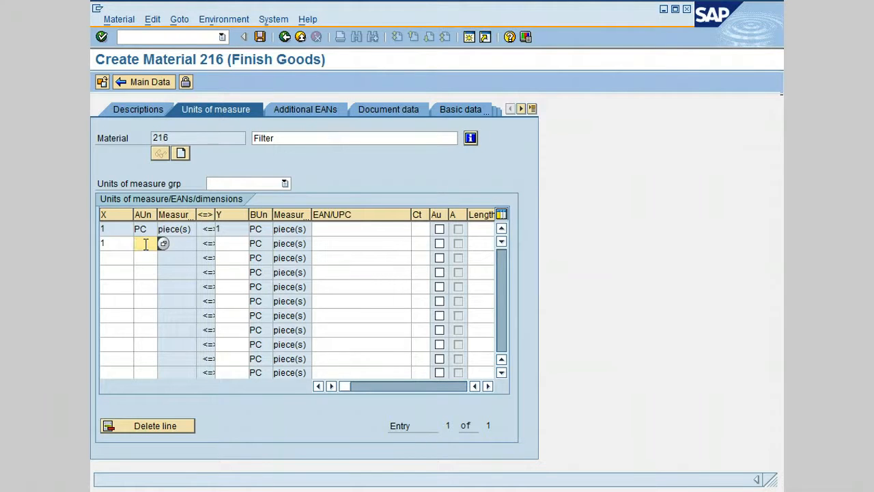
click(162, 243)
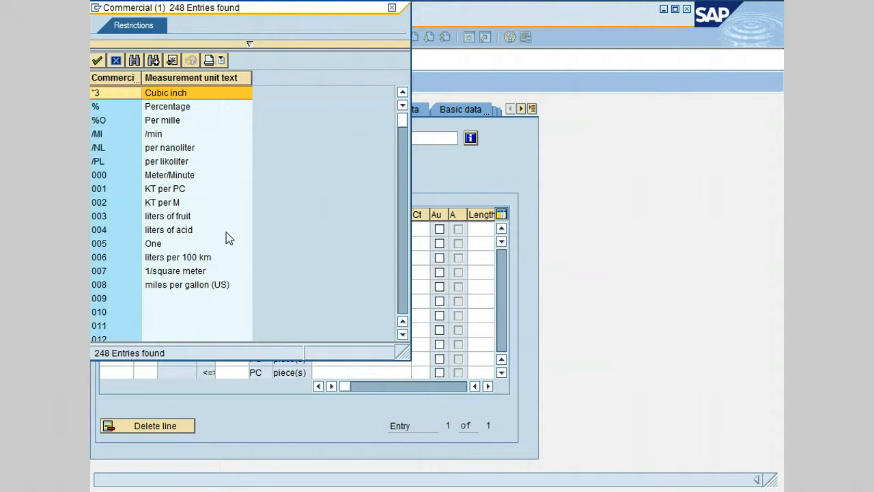
click(405, 284)
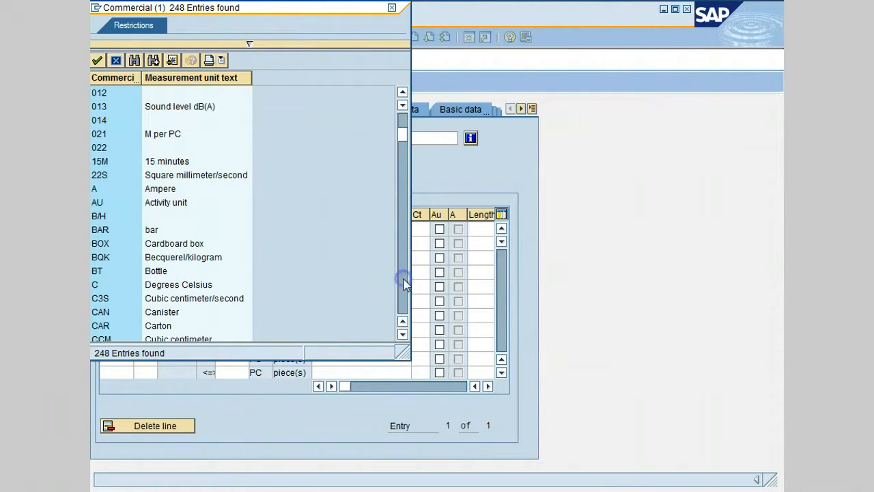
click(180, 244)
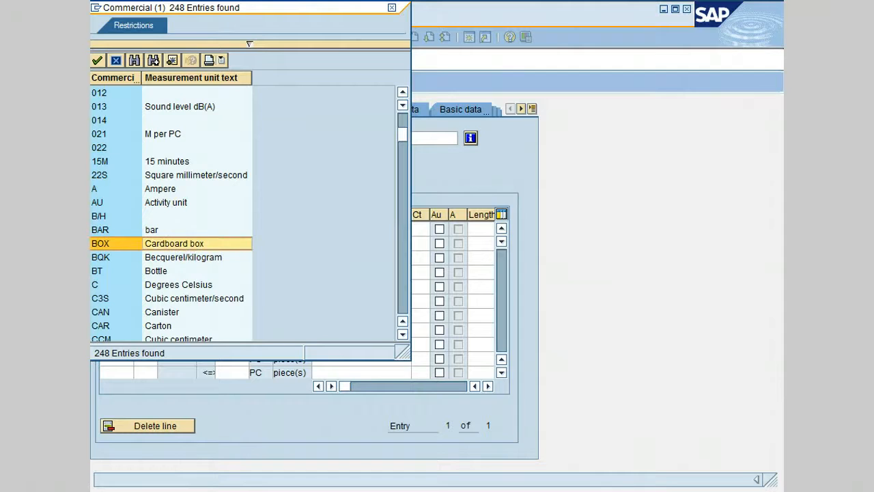
click(97, 62)
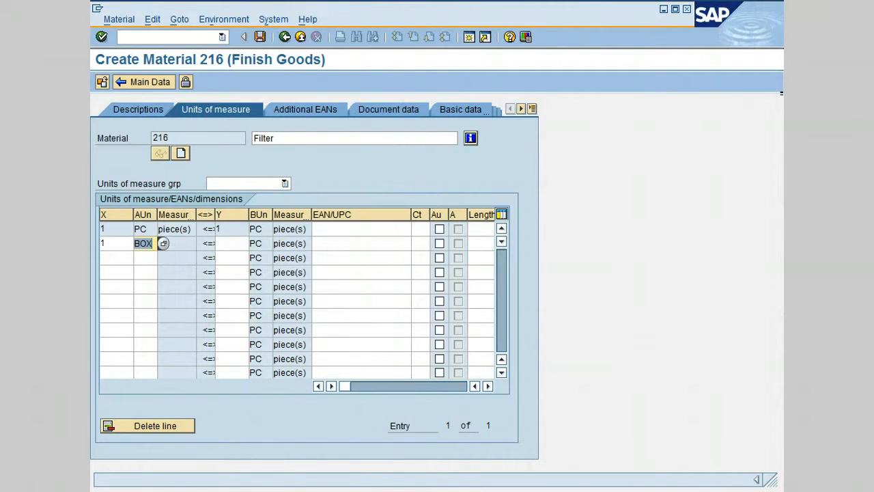
key(Return)
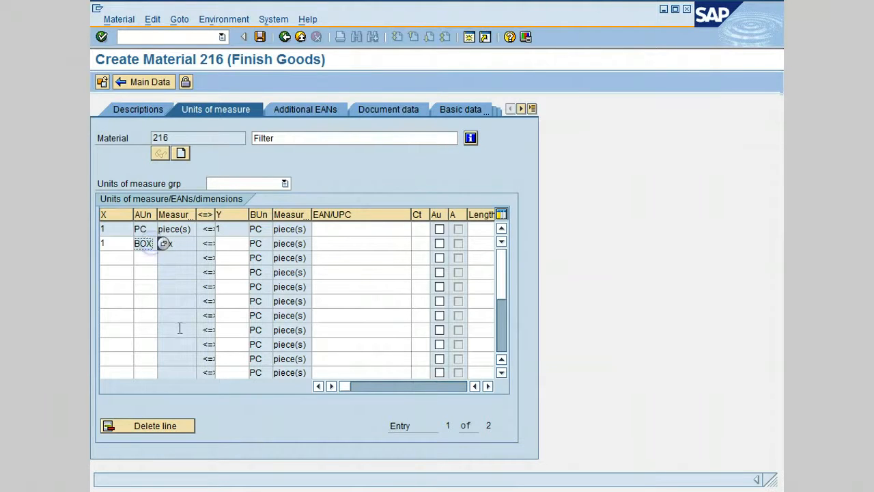
Step: Set the BOX line's conversion to 6 pieces and save the material record
key(Tab)
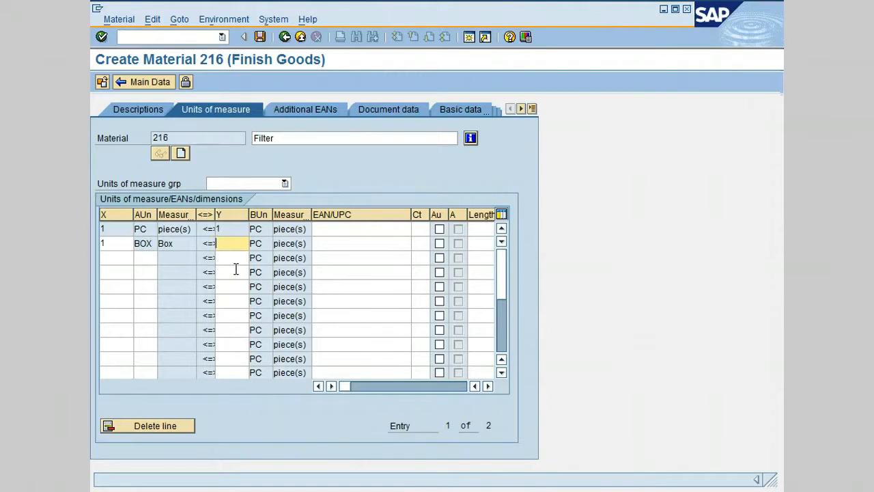
text(6)
key(Tab)
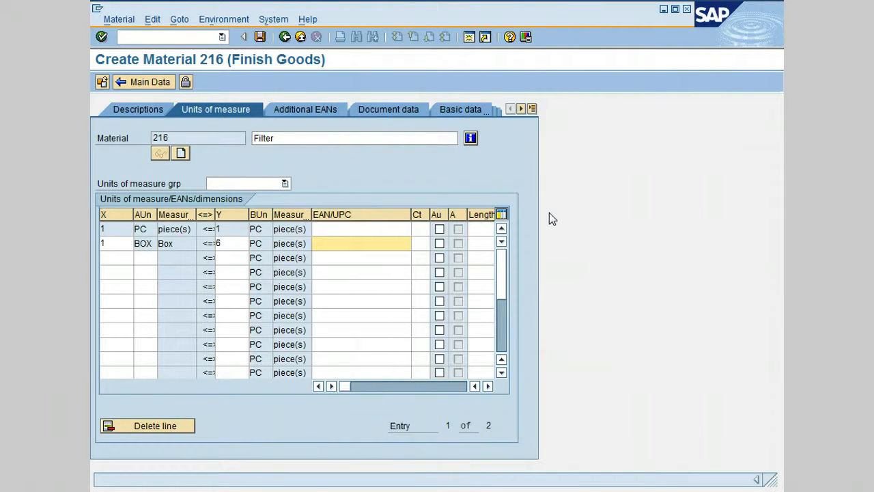
click(262, 37)
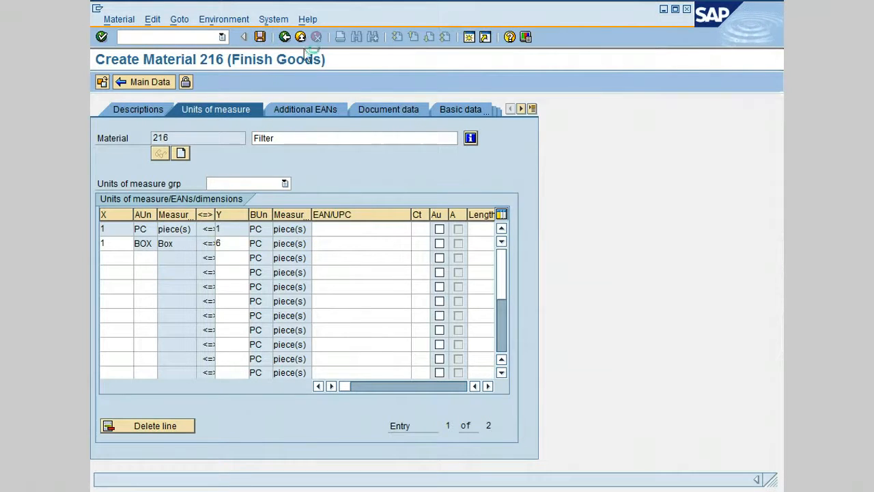